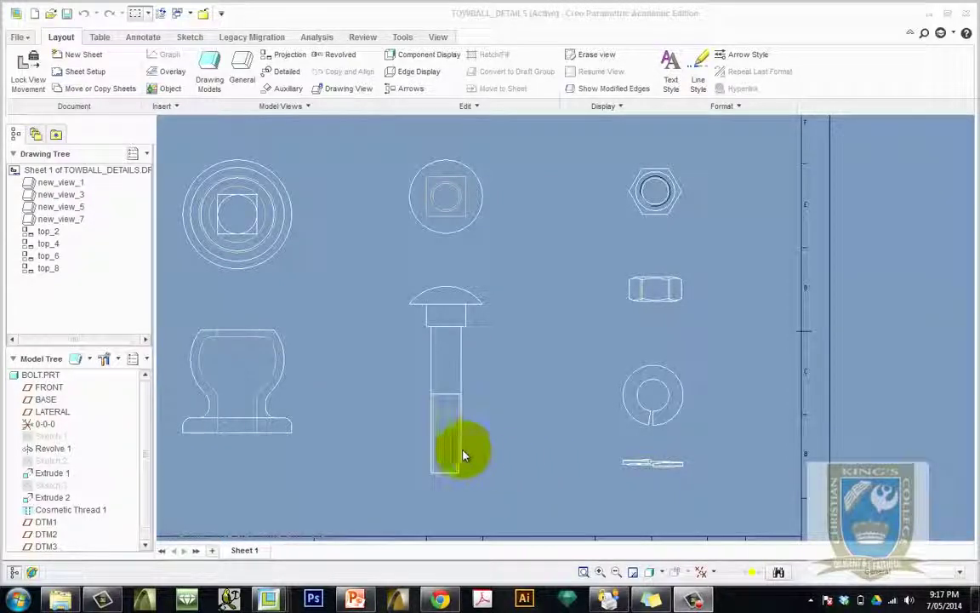
# Review the revolved (slide 9) and removed (slide 10) section example slides in PowerPoint
pyautogui.click(356, 600)
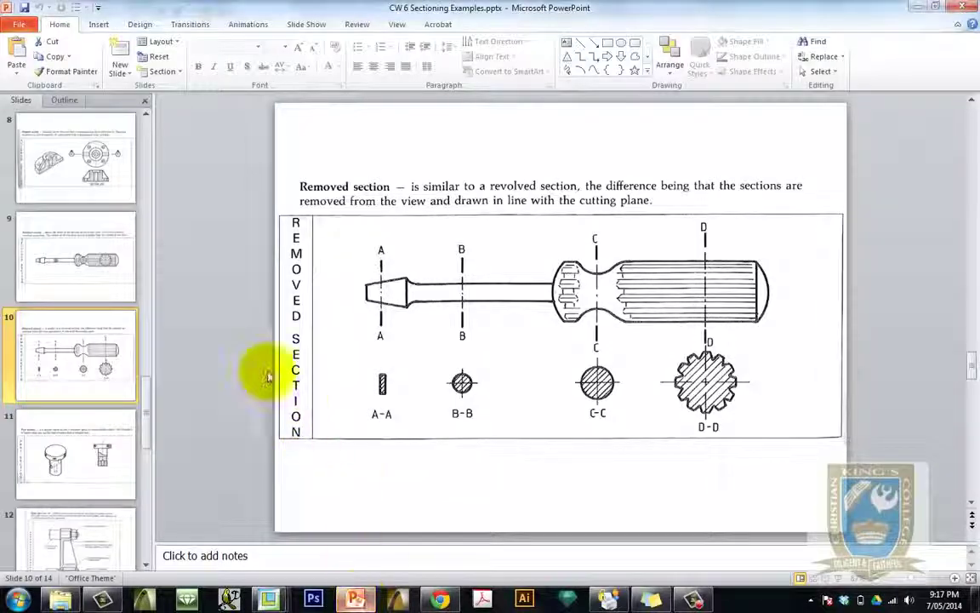
pyautogui.click(75, 264)
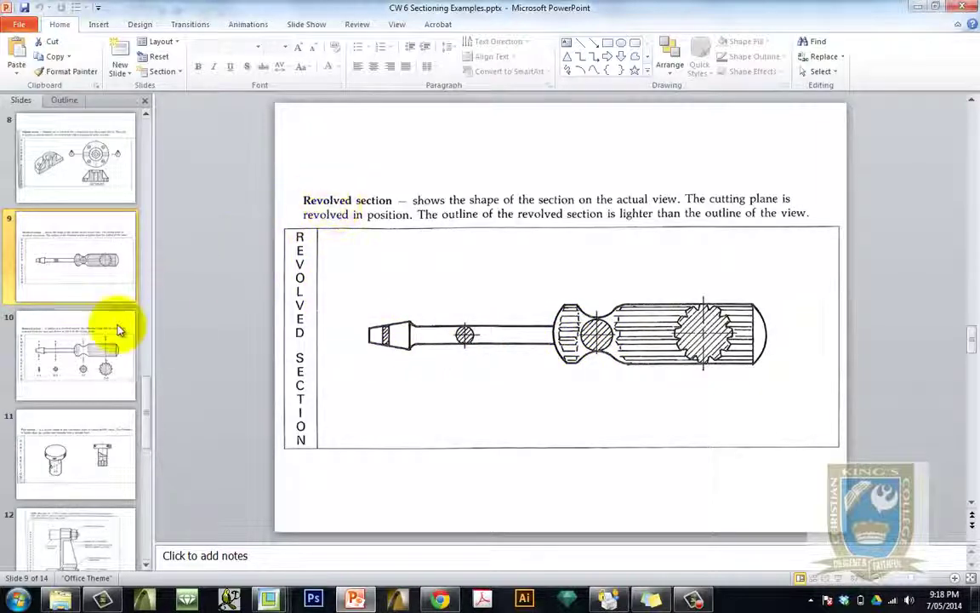
pyautogui.click(76, 350)
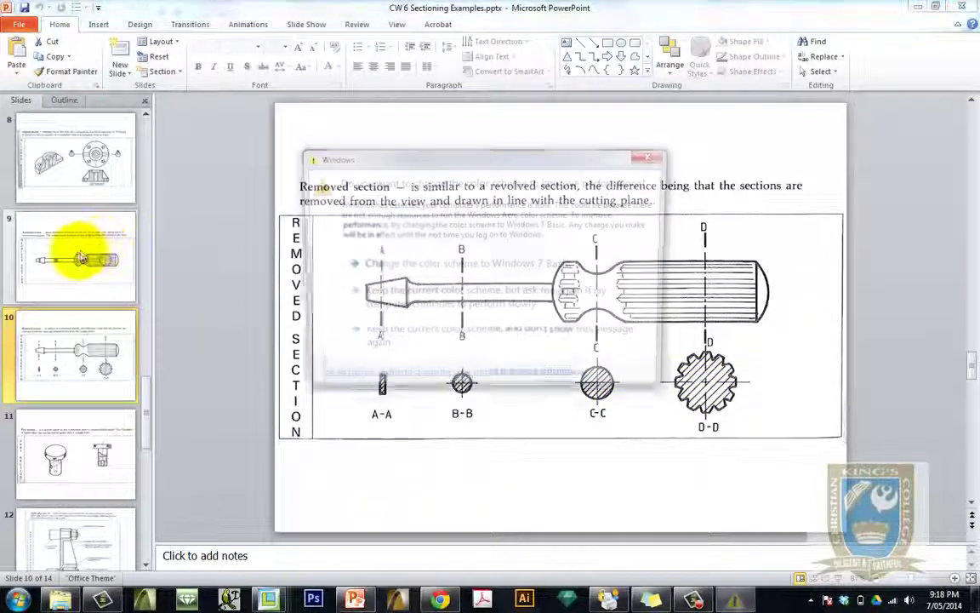
pyautogui.click(653, 154)
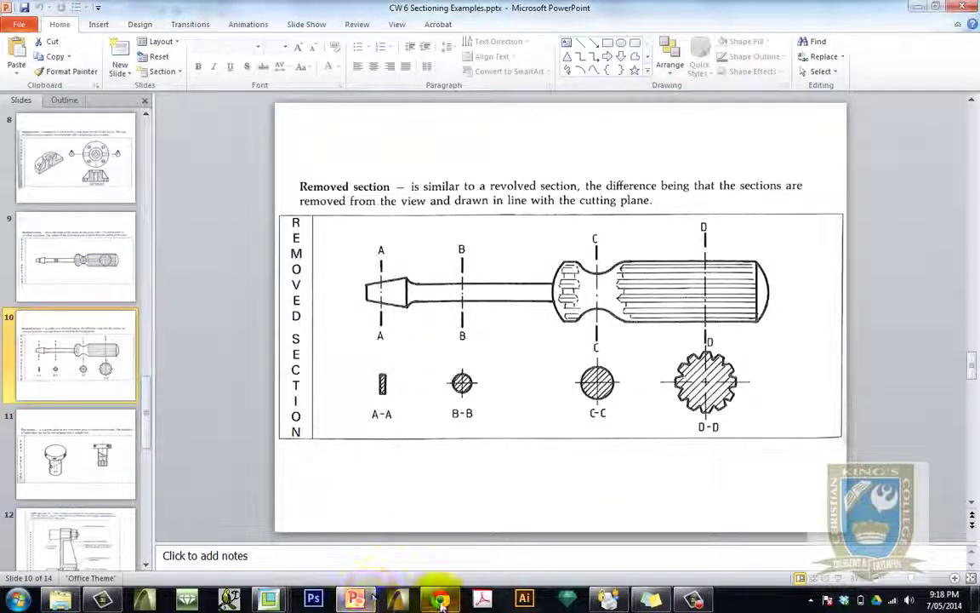
# Back in TOWBALL_DETAILS, start a Revolved section with the bolt view as parent
pyautogui.moveTo(269, 598)
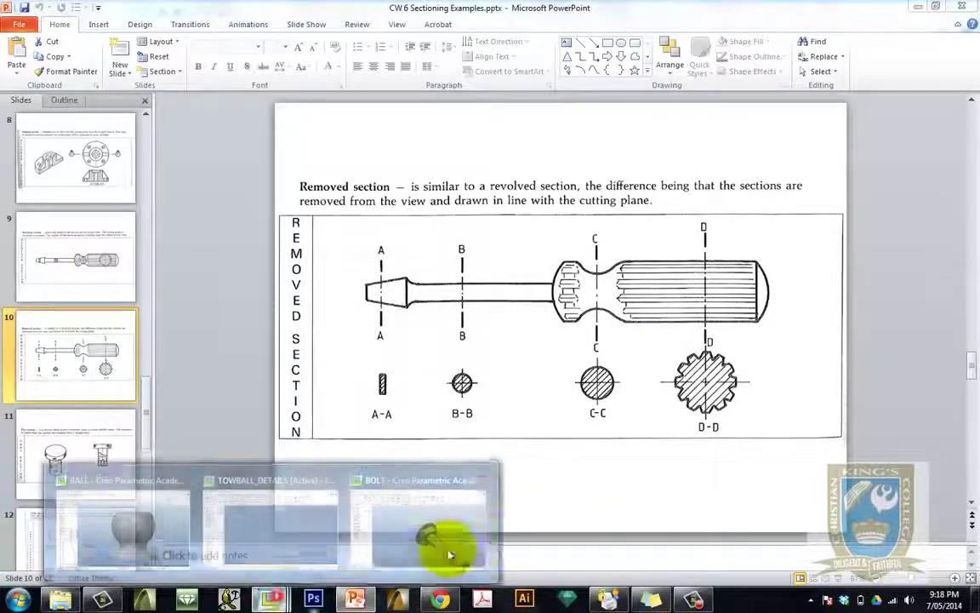
pyautogui.click(289, 525)
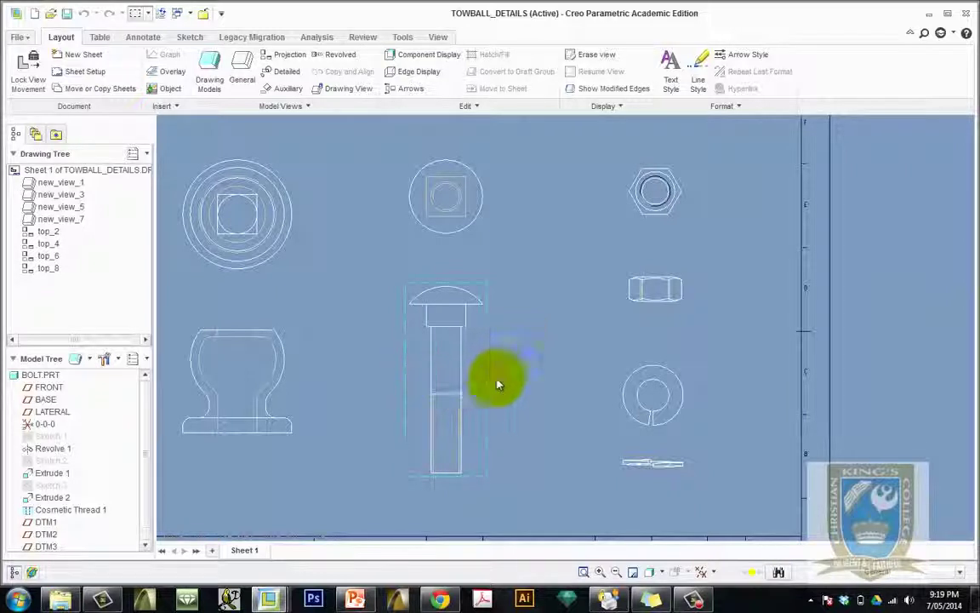
pyautogui.click(455, 340)
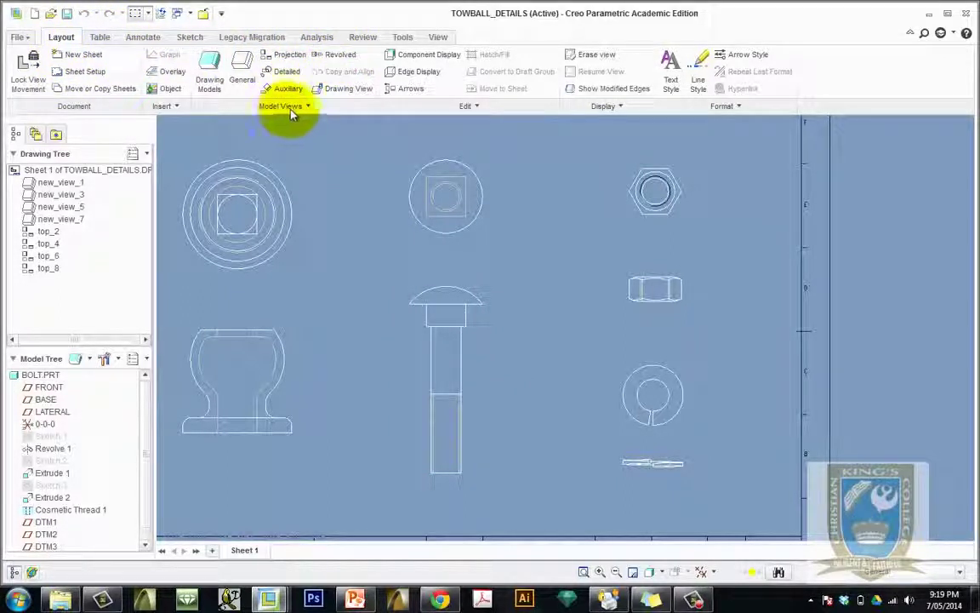
pyautogui.click(346, 56)
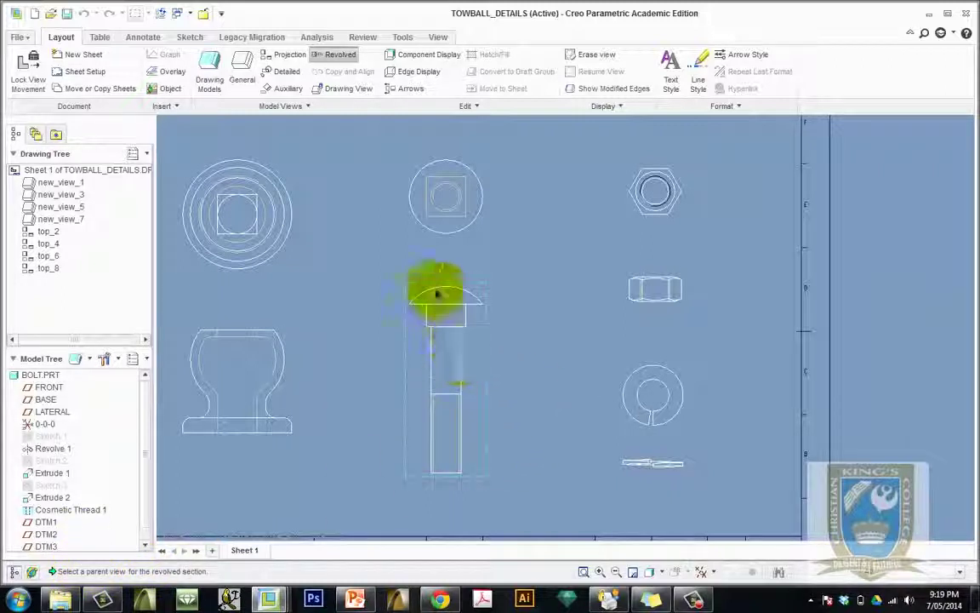
pyautogui.click(457, 340)
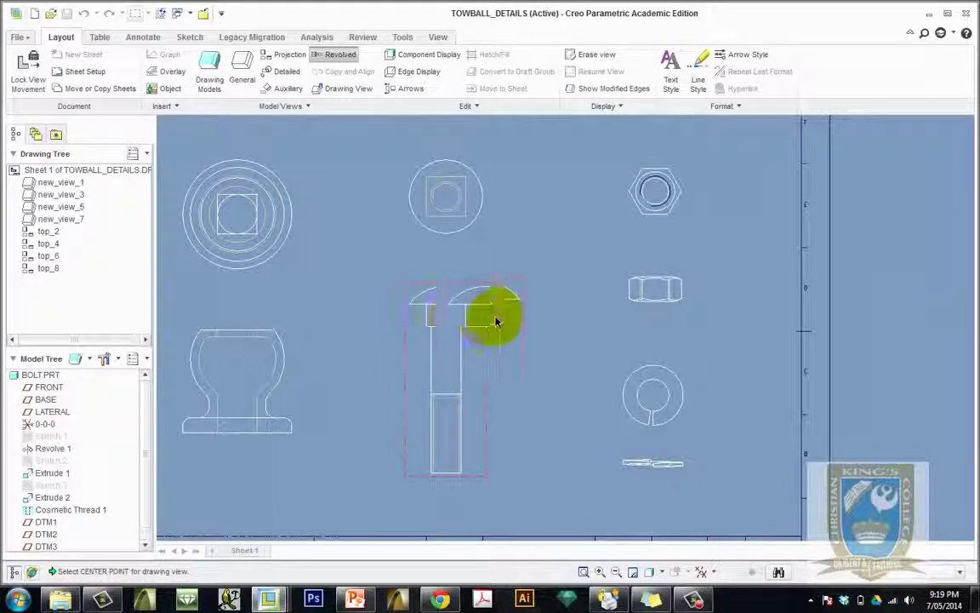
# Centre the view right of the bolt head and create planar single cross-section A on a plane
pyautogui.click(542, 320)
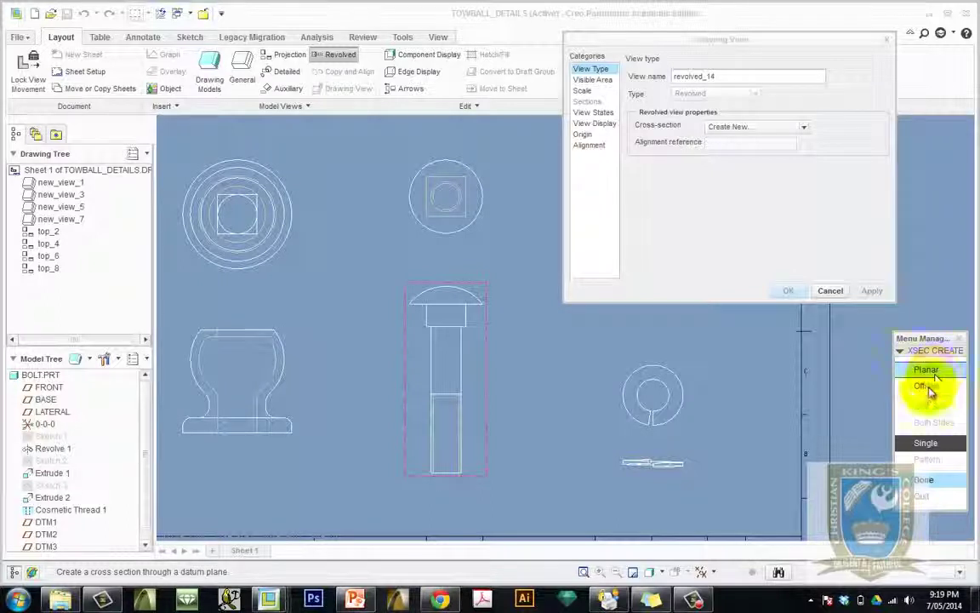
pyautogui.click(939, 483)
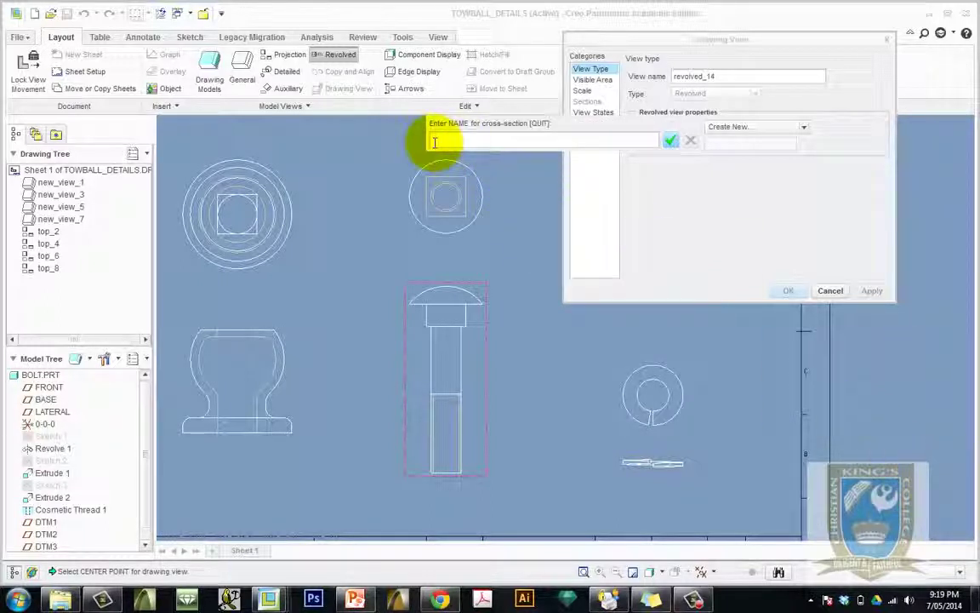
pyautogui.write('A')
pyautogui.click(671, 140)
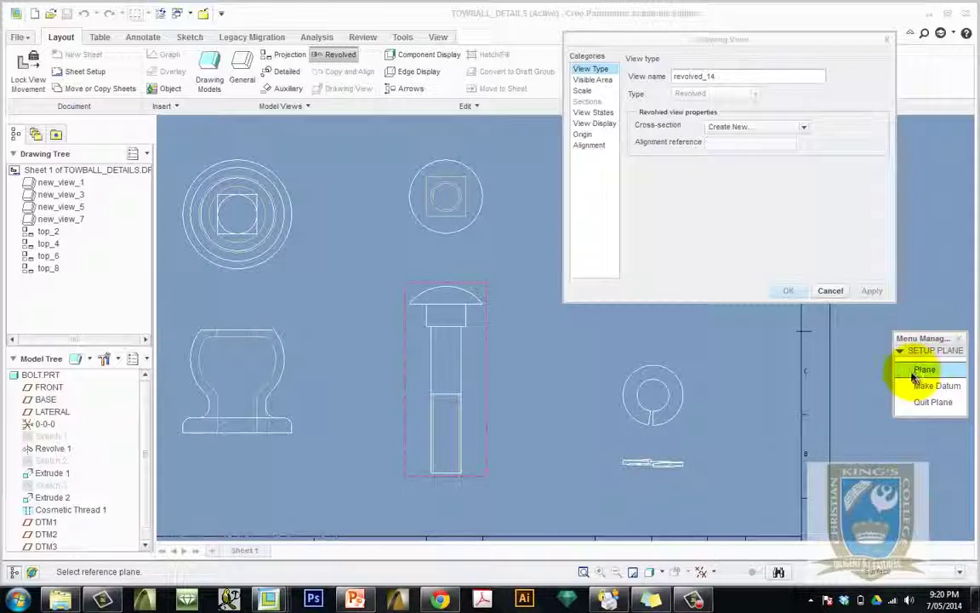
pyautogui.click(921, 371)
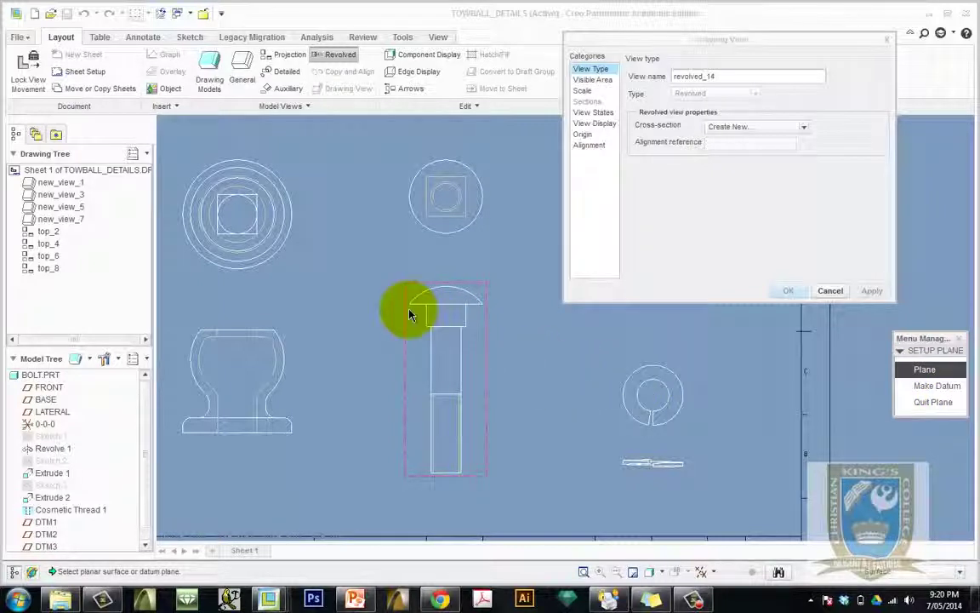
# Make an offset datum plane referencing the square neck surface (EXTRUDE_1) in the top view
pyautogui.click(930, 387)
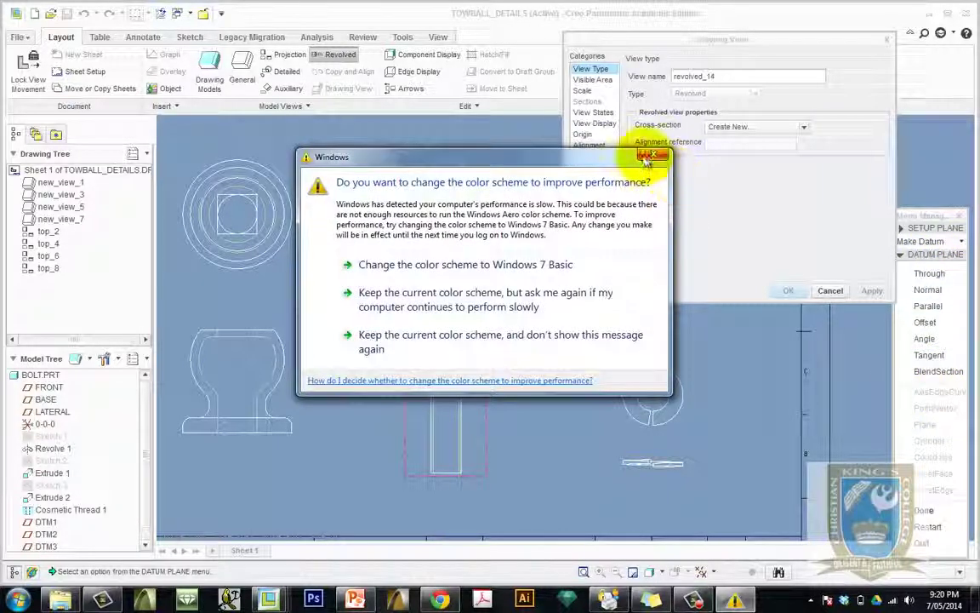
pyautogui.click(653, 155)
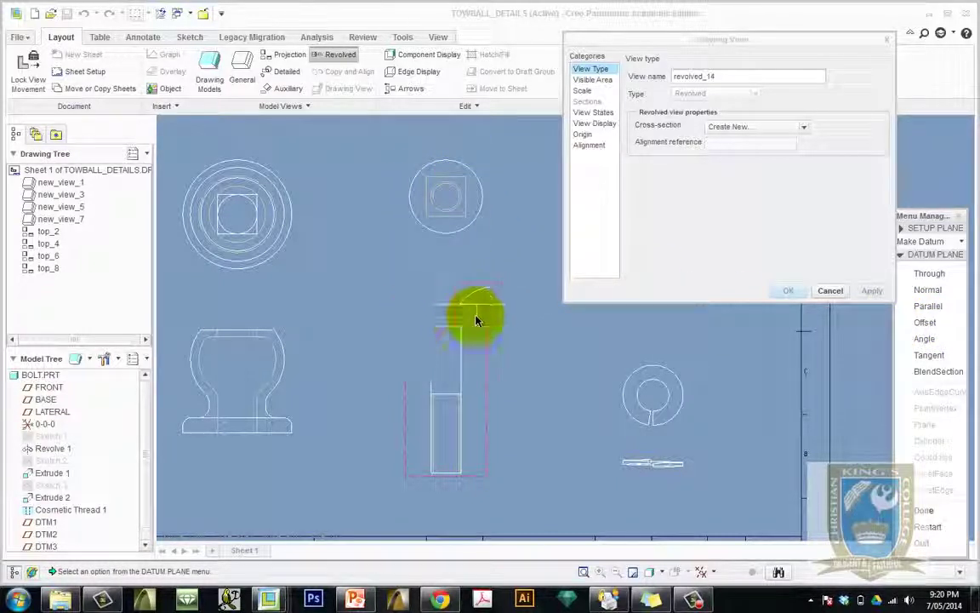
pyautogui.click(926, 323)
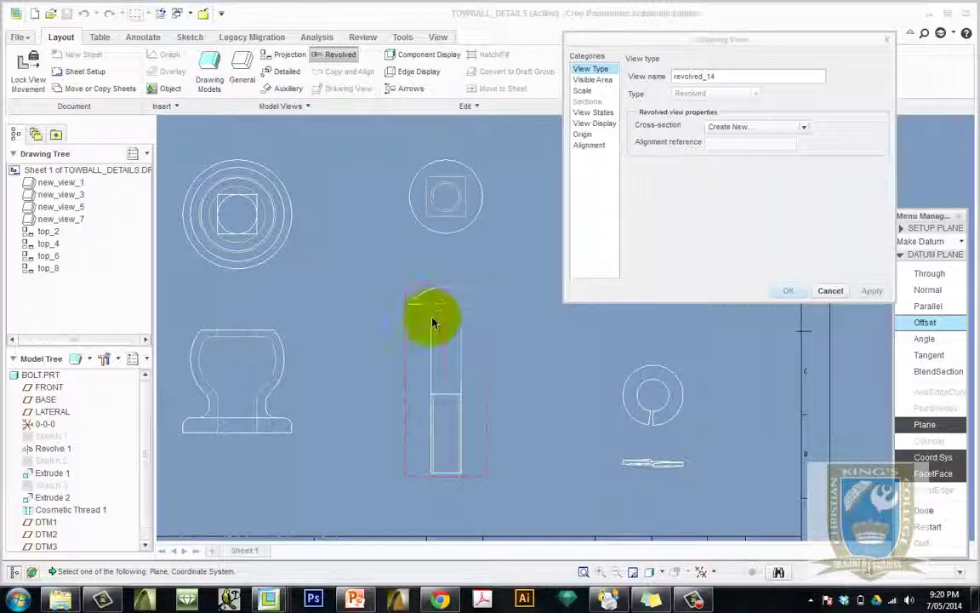
pyautogui.click(465, 186)
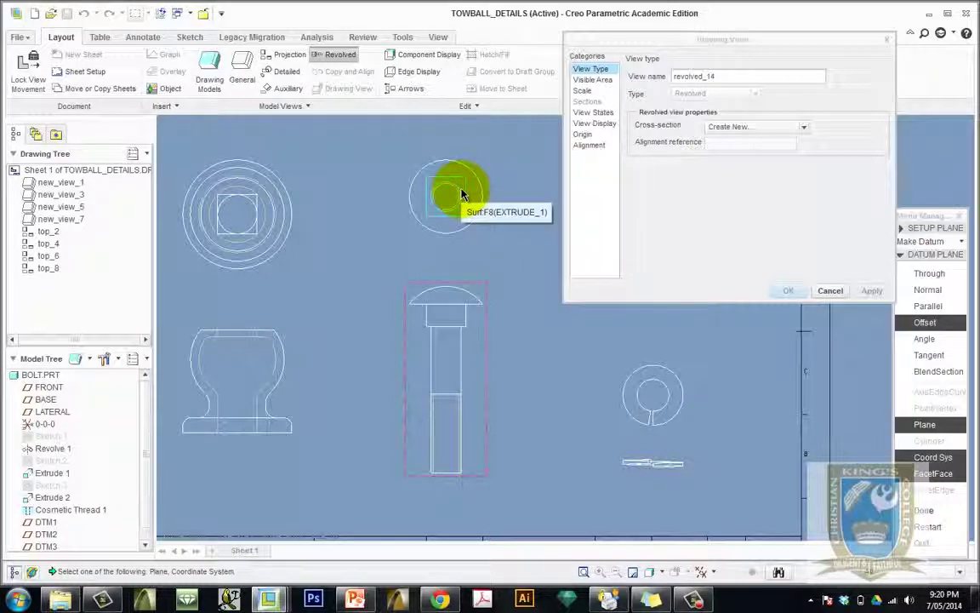
pyautogui.click(462, 194)
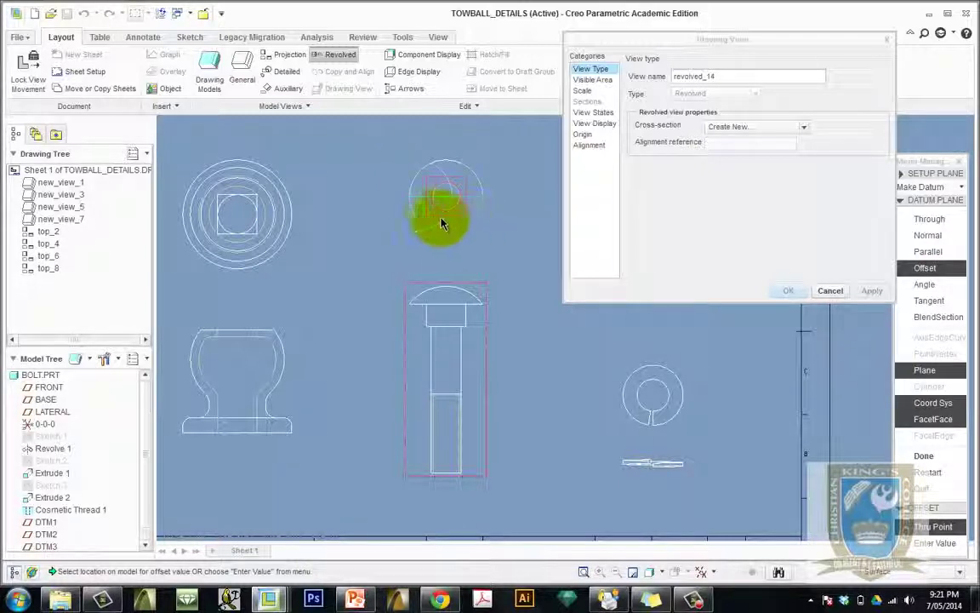
# Pass the datum plane through the neck on the bolt's front view to finish section A
pyautogui.click(939, 527)
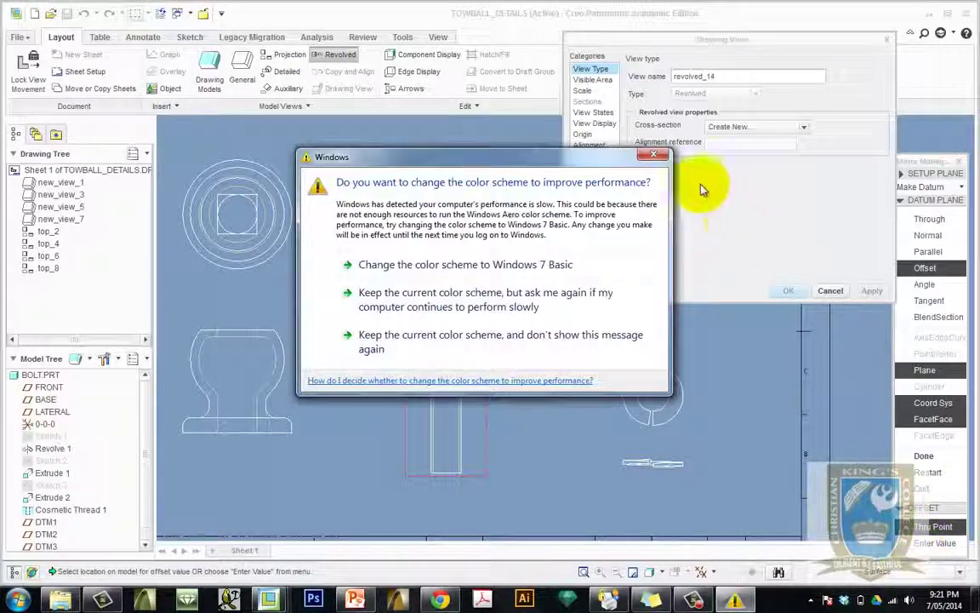
pyautogui.click(650, 153)
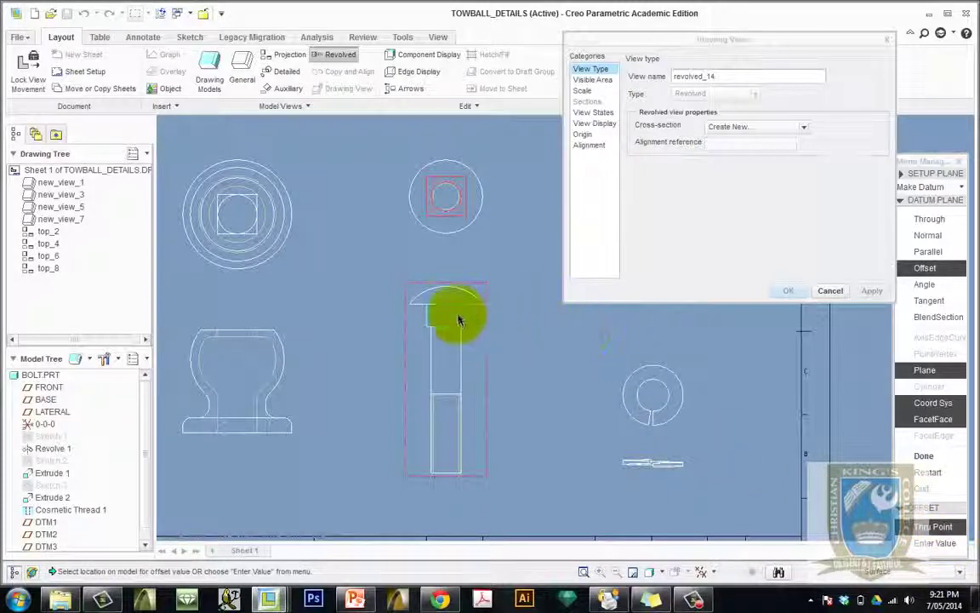
pyautogui.click(931, 526)
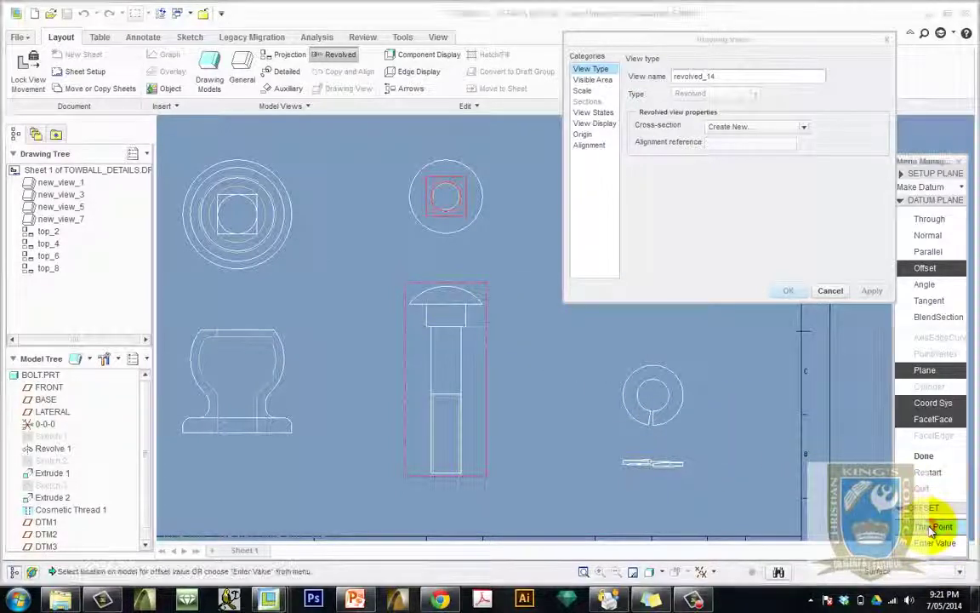
pyautogui.click(461, 321)
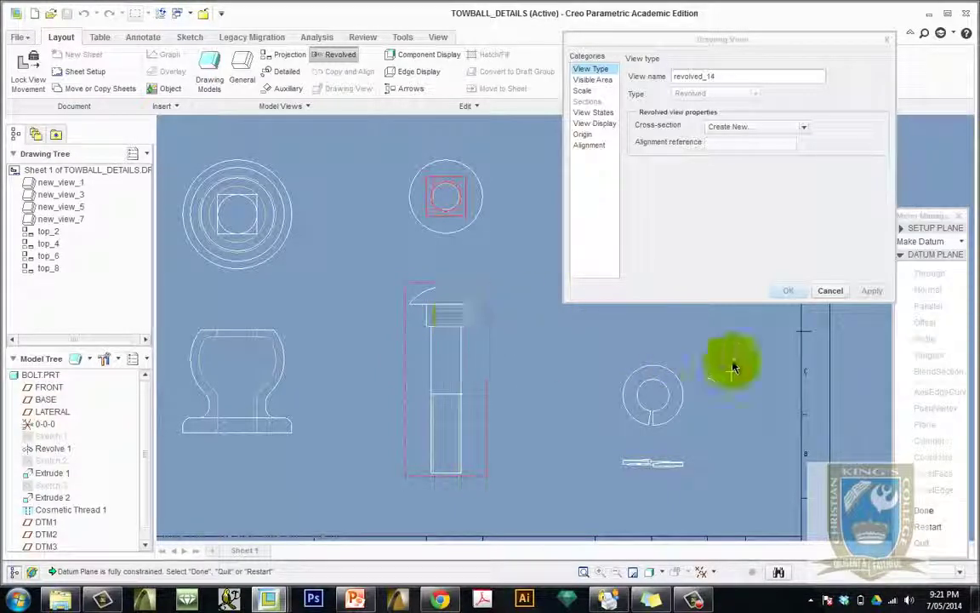
pyautogui.click(924, 510)
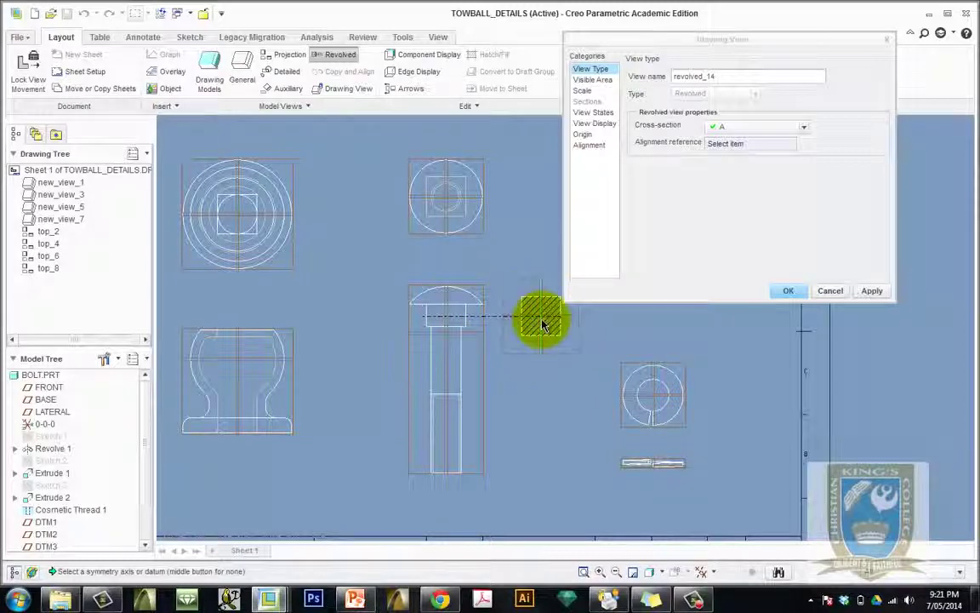
# Finalize revolved_14 and drag its hatched neck section into position beside the bolt head
pyautogui.click(873, 291)
pyautogui.click(828, 291)
pyautogui.click(570, 381)
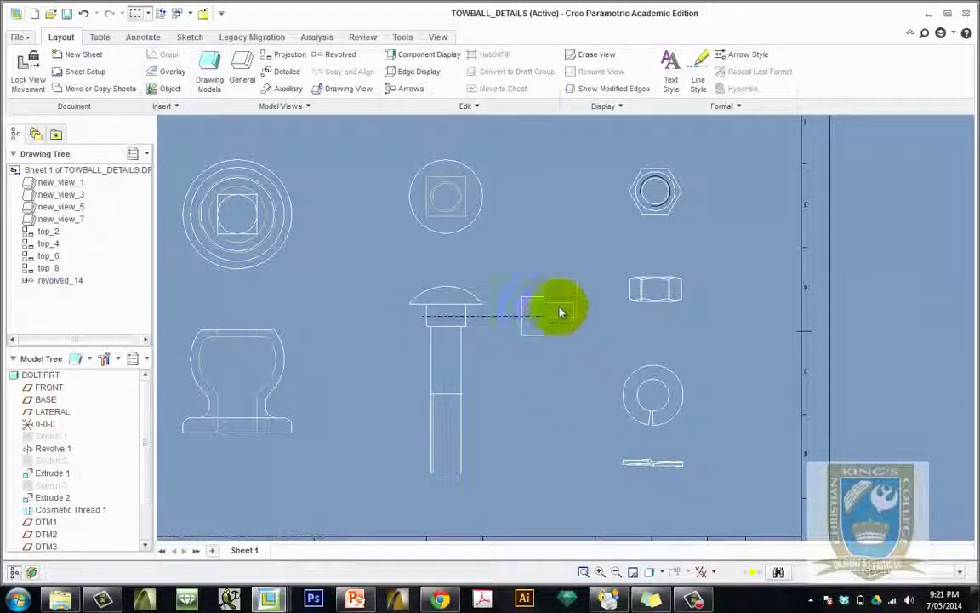
pyautogui.moveTo(549, 307); pyautogui.dragTo(559, 349)
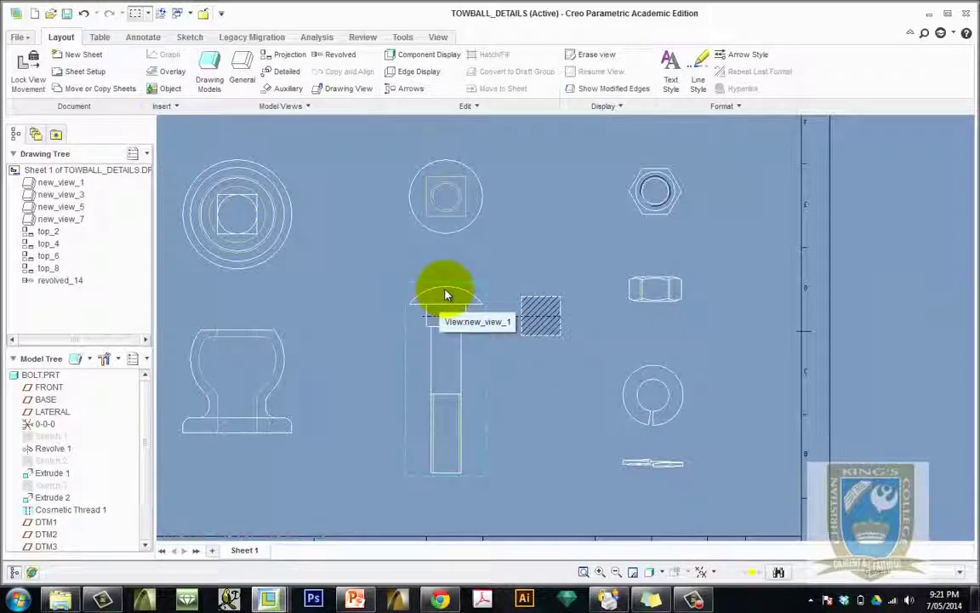
# Start a second revolved view of the bolt, centred left of the bolt head, using cross-section A
pyautogui.click(341, 56)
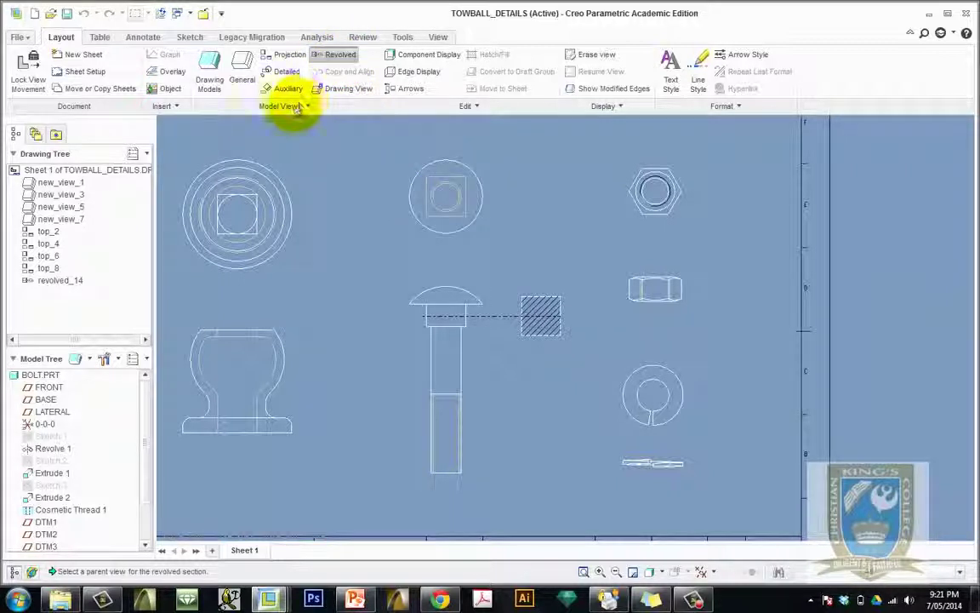
pyautogui.click(448, 361)
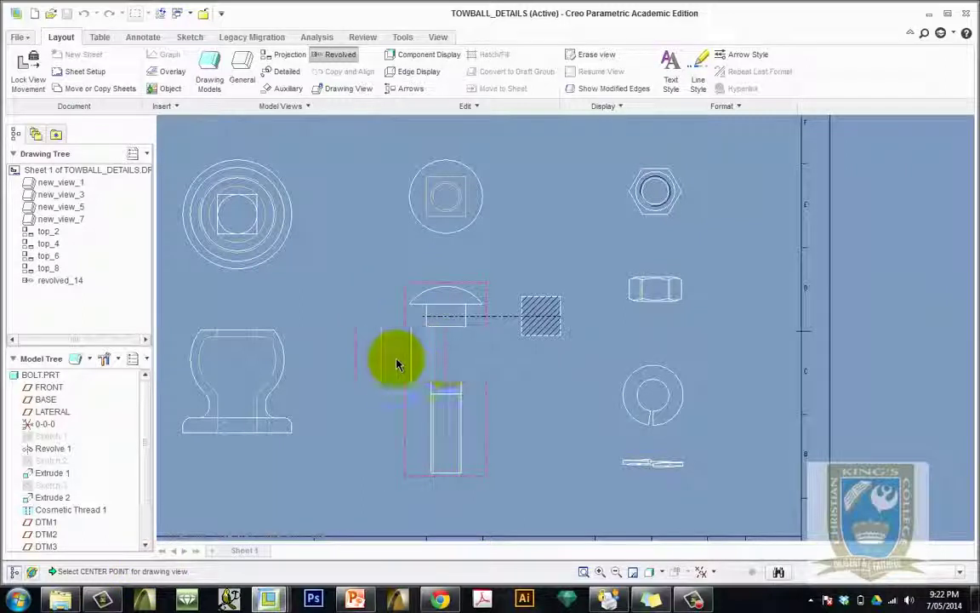
pyautogui.click(370, 364)
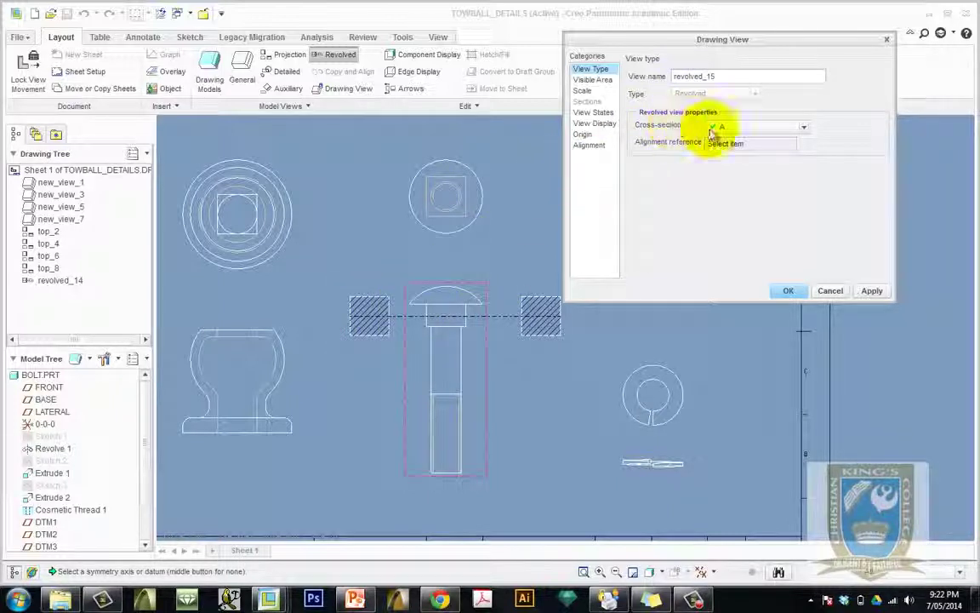
pyautogui.click(725, 128)
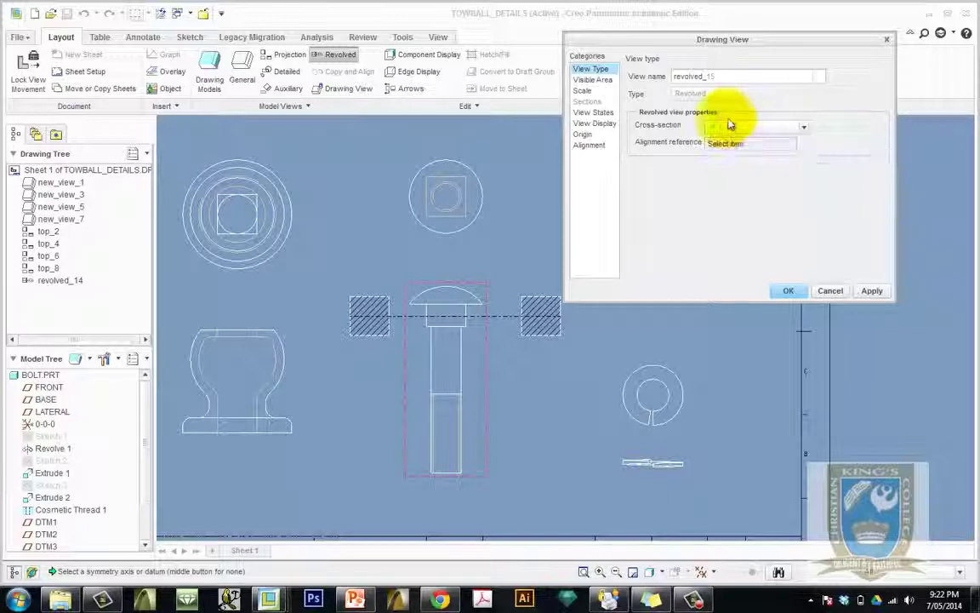
# Abandon the second revolved view and restart a revolved section from the bolt's front view
pyautogui.click(832, 290)
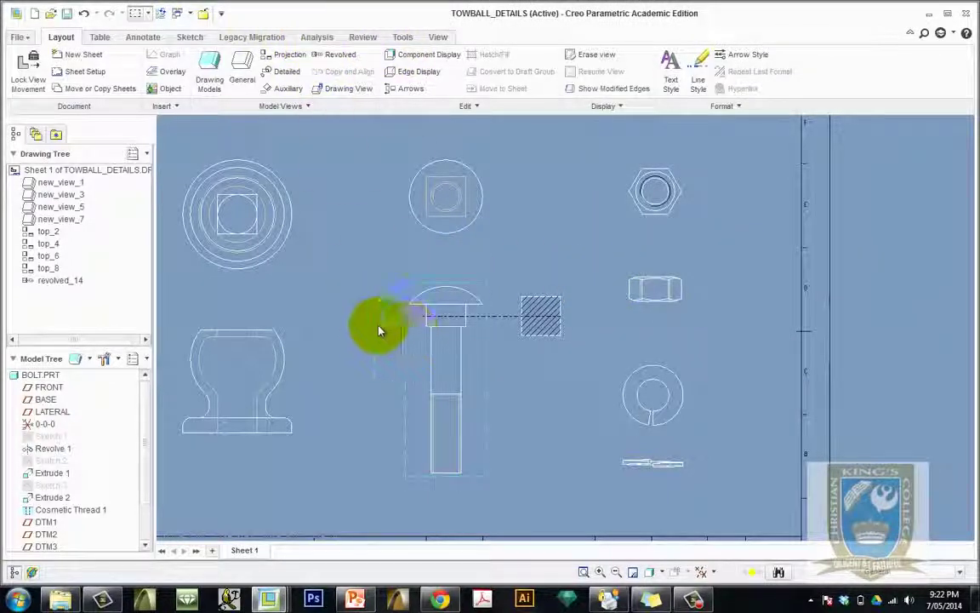
pyautogui.click(334, 54)
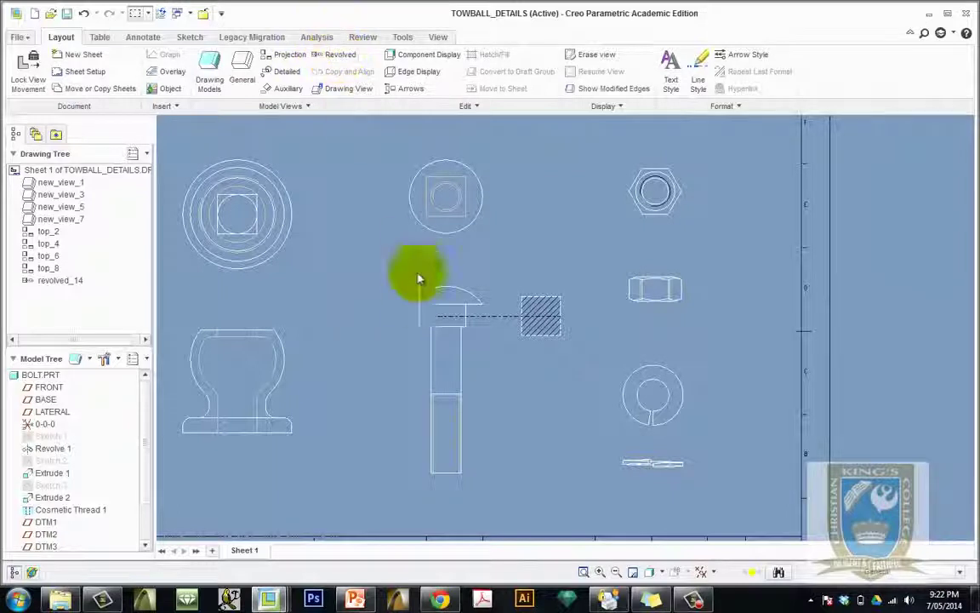
pyautogui.click(430, 334)
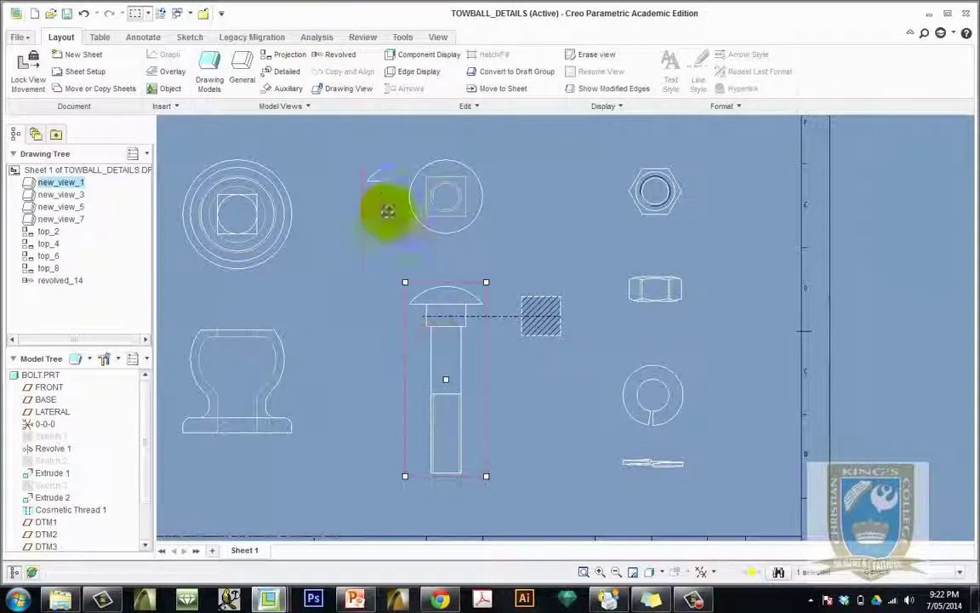
pyautogui.click(340, 55)
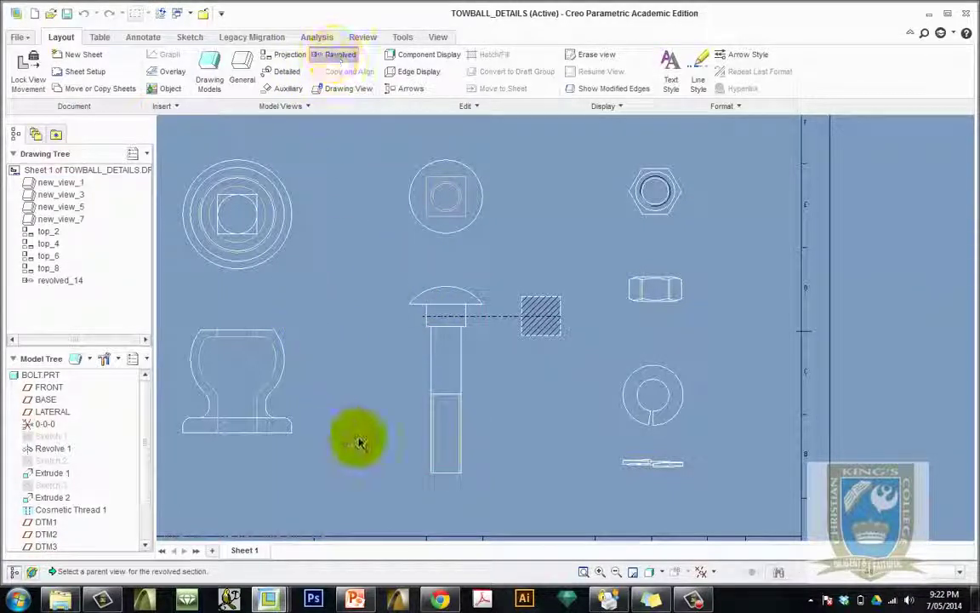
# Place the view left of the bolt and create a new planar single cross-section B
pyautogui.click(379, 371)
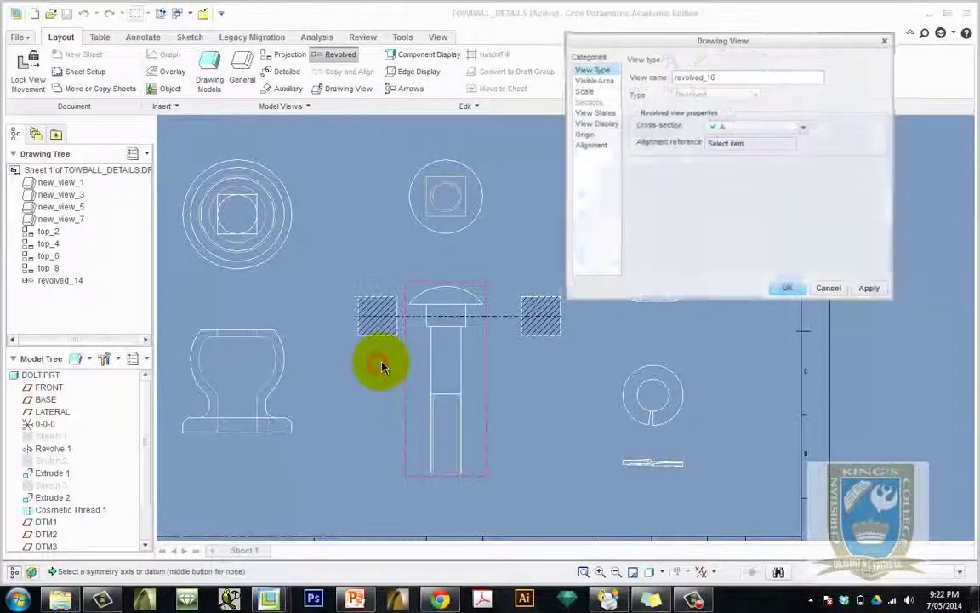
pyautogui.click(803, 127)
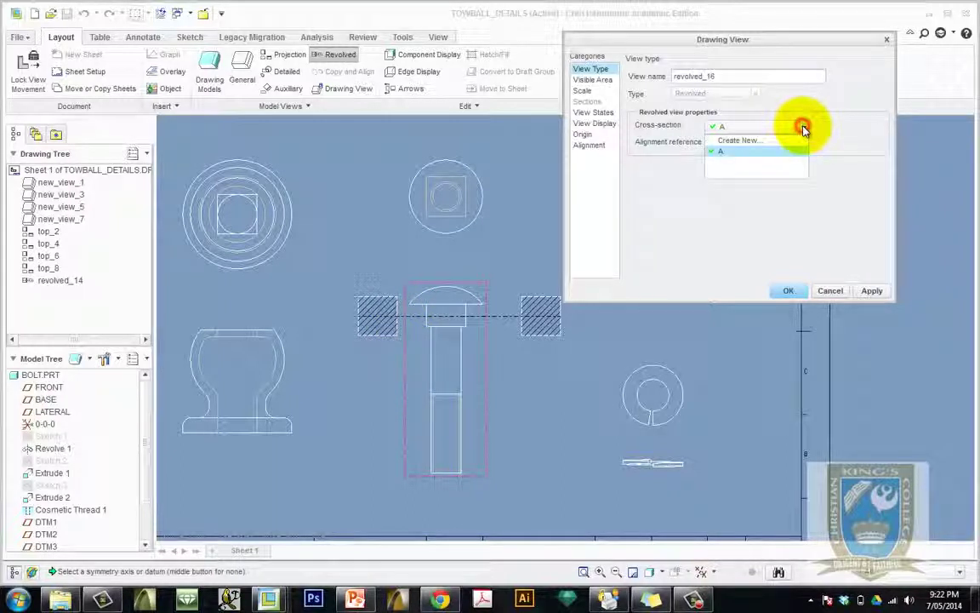
pyautogui.click(750, 143)
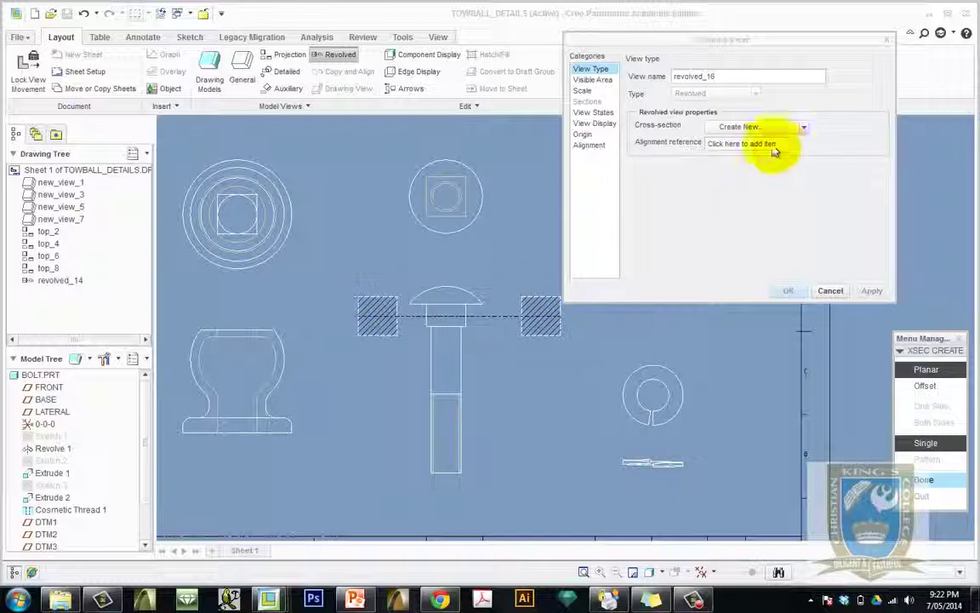
pyautogui.click(924, 480)
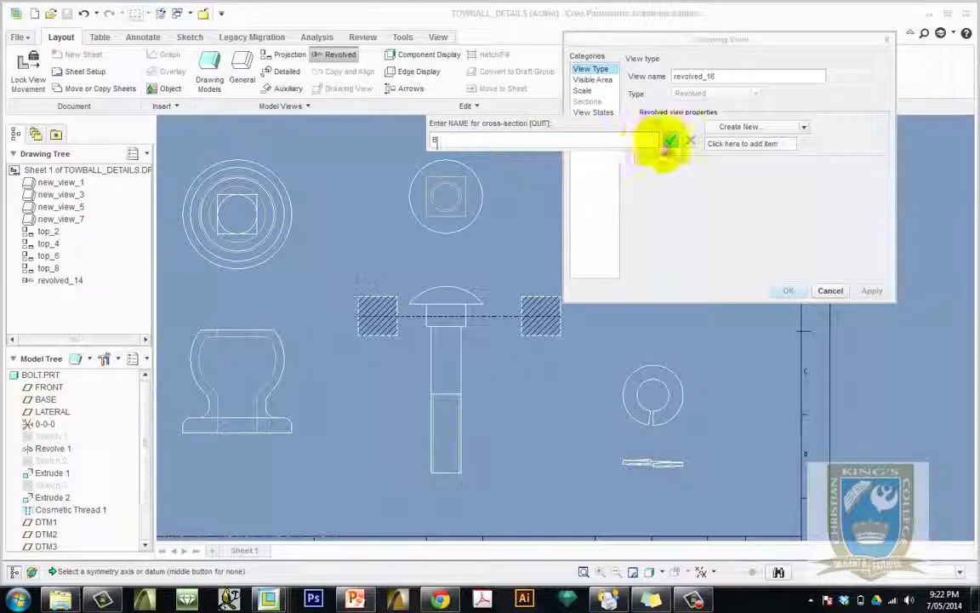
pyautogui.click(670, 139)
# Define B on an offset datum plane through the bolt shank and apply the revolved view
pyautogui.click(932, 385)
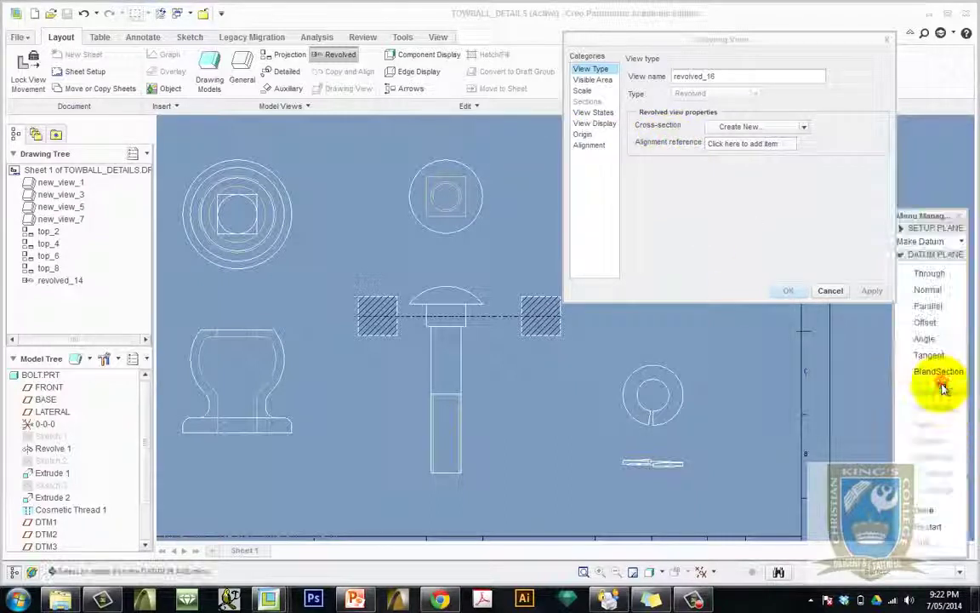
pyautogui.click(928, 323)
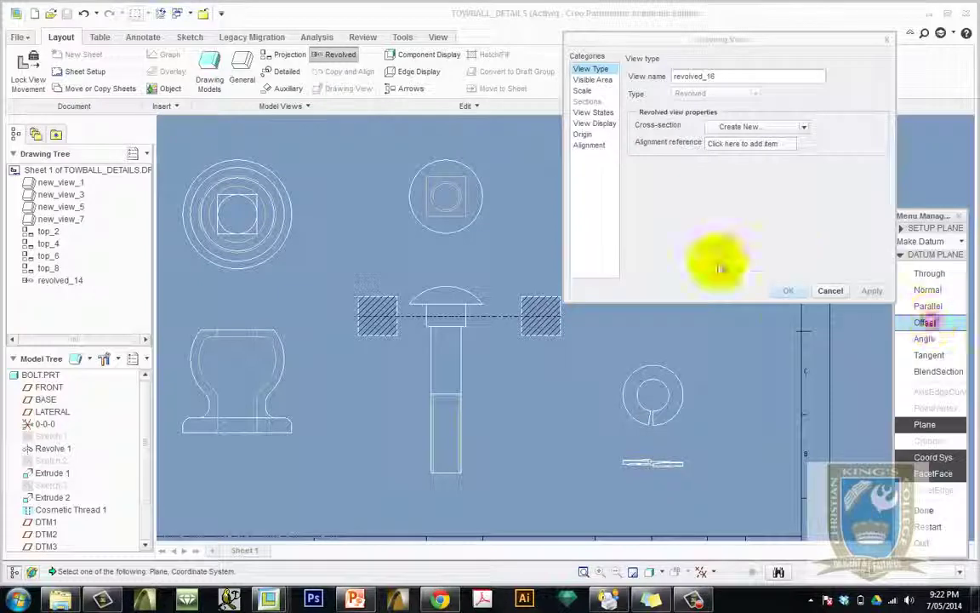
pyautogui.click(464, 189)
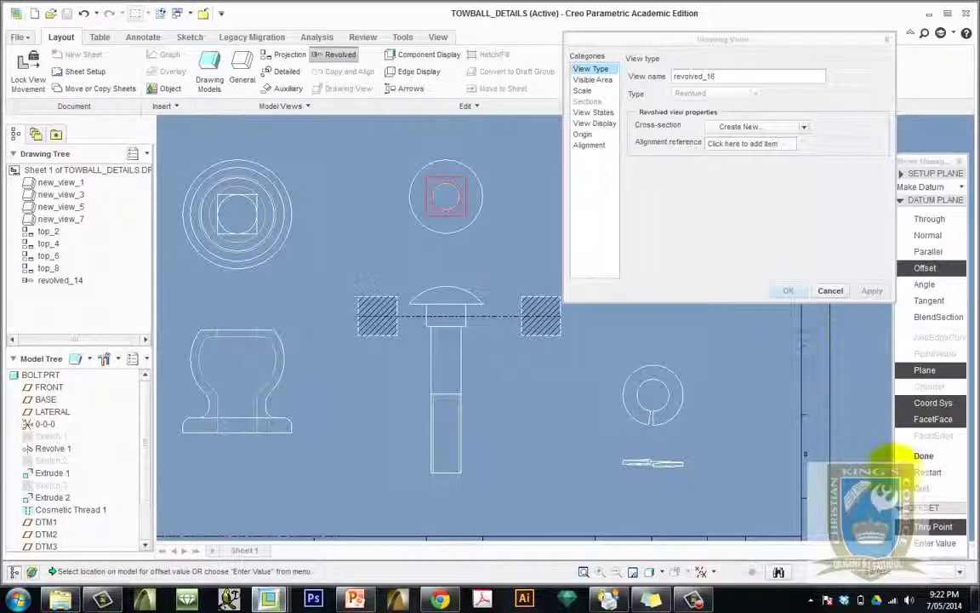
pyautogui.click(433, 371)
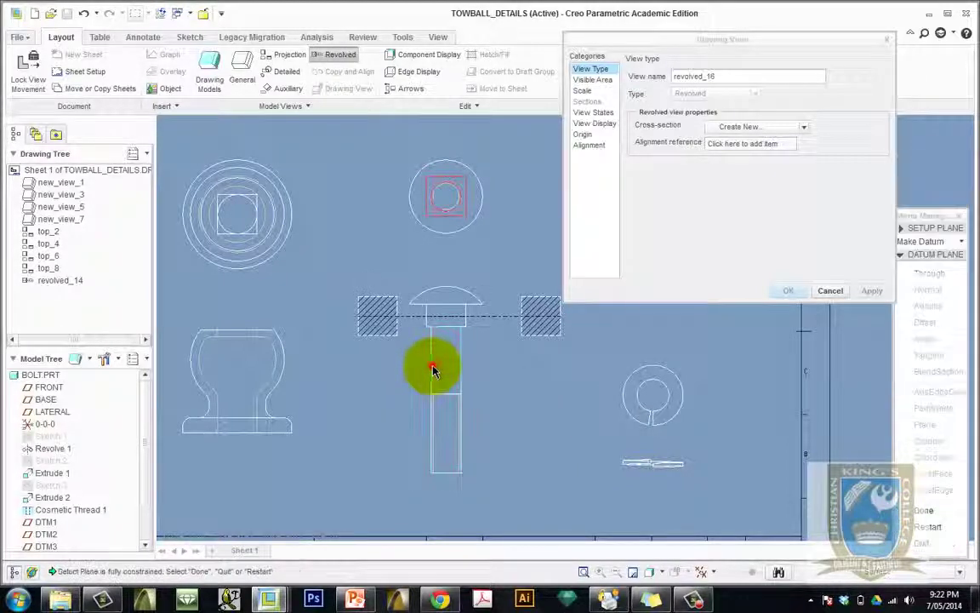
pyautogui.click(926, 509)
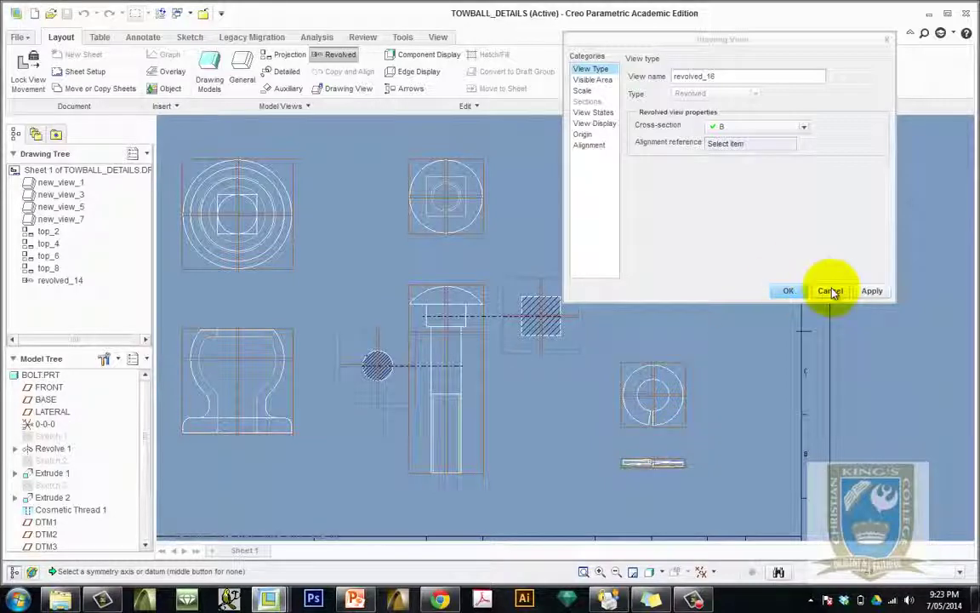
pyautogui.click(871, 292)
# Start a third revolved section with the bolt's front view picked as parent
pyautogui.click(830, 291)
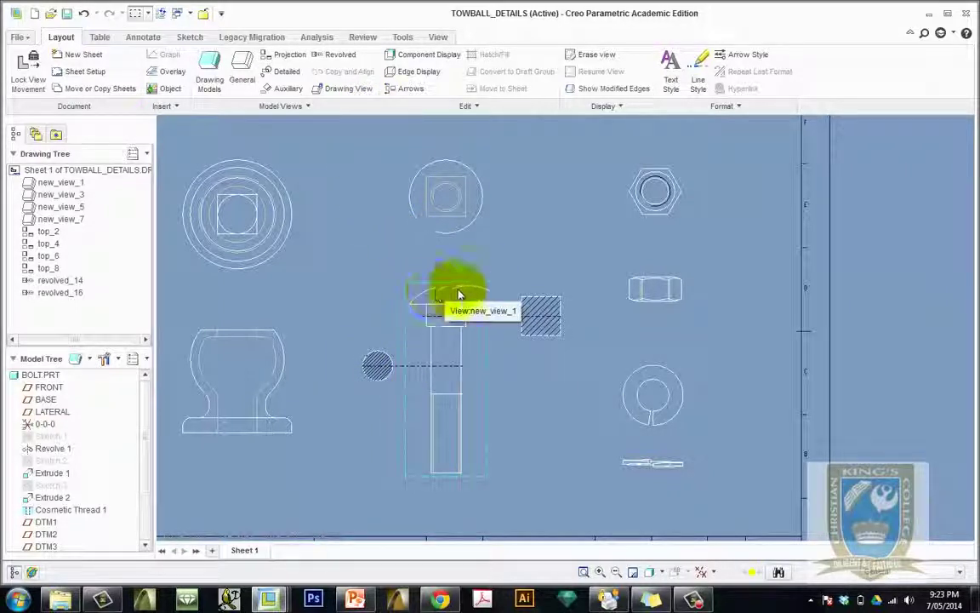
pyautogui.click(342, 56)
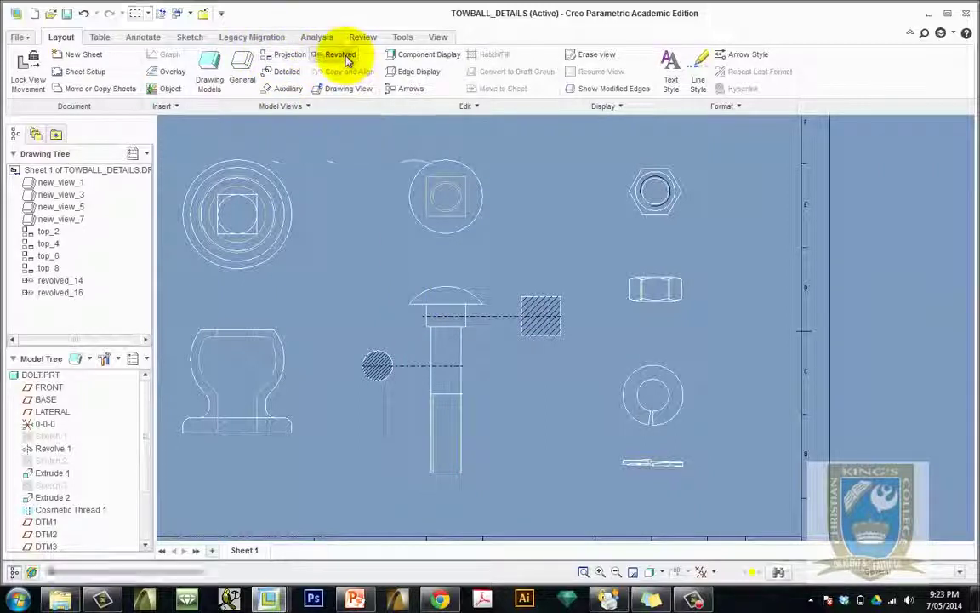
pyautogui.click(446, 342)
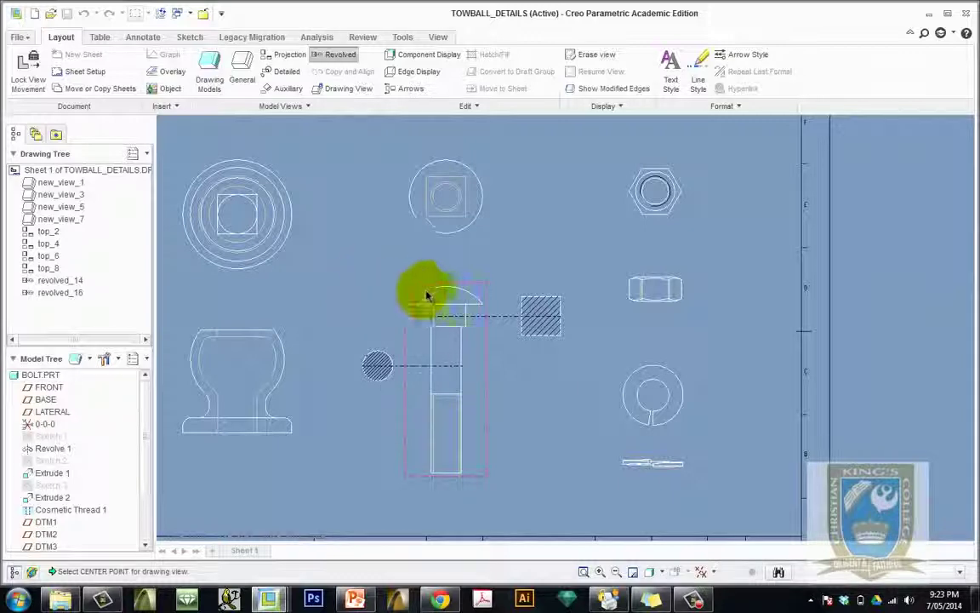
# Place the view left of the bolt head and create a new planar cross-section named C
pyautogui.click(371, 298)
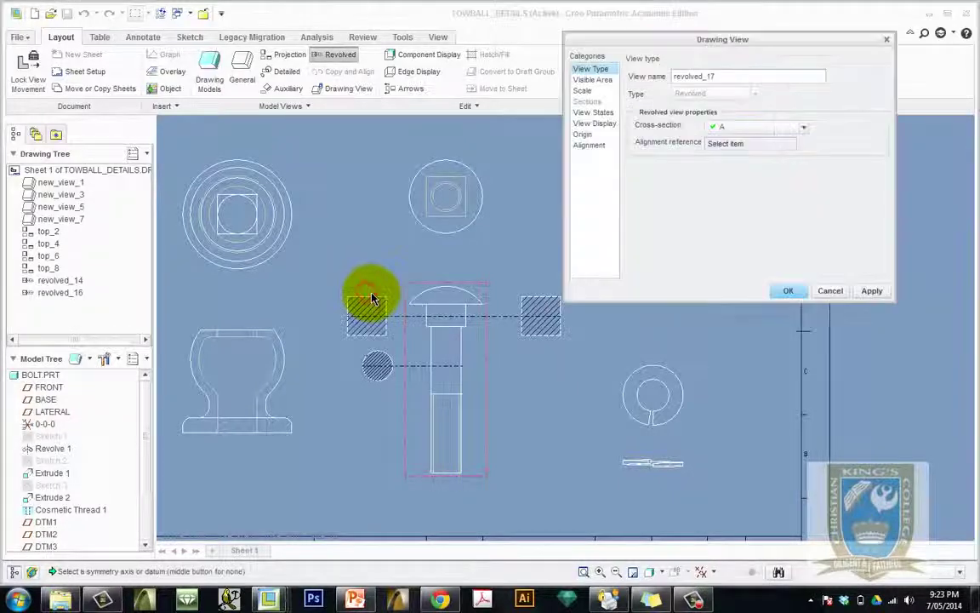
pyautogui.click(804, 130)
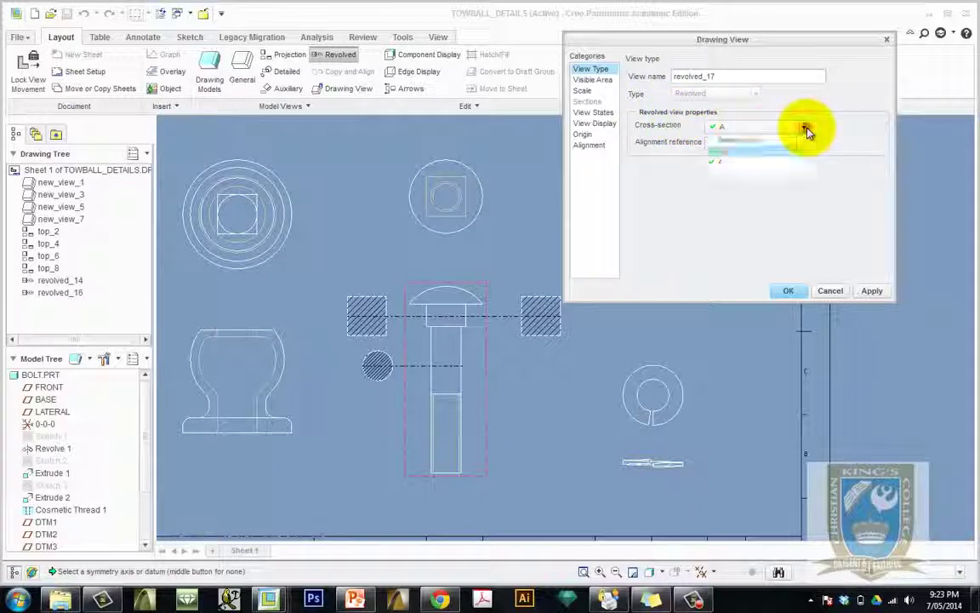
pyautogui.click(745, 147)
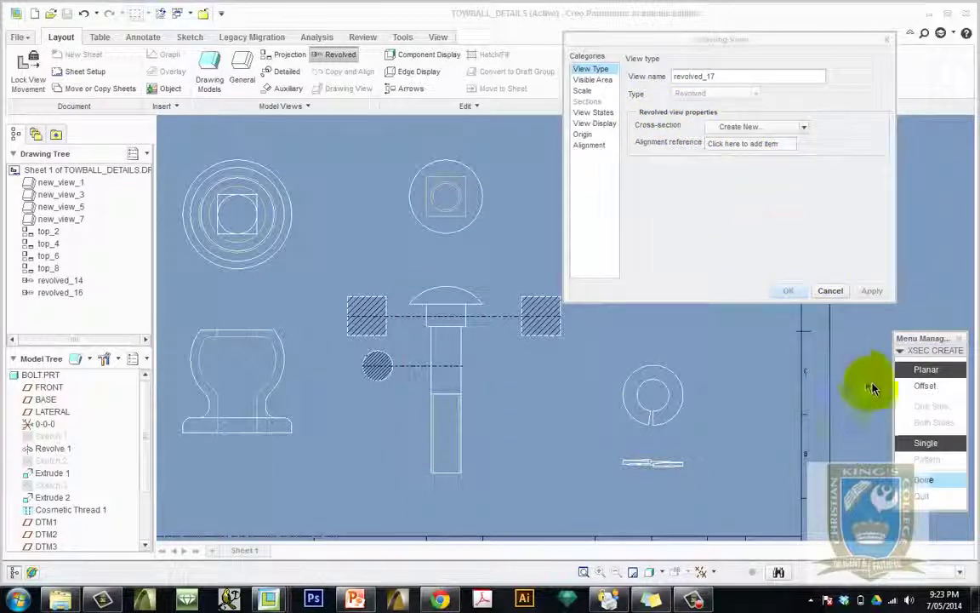
pyautogui.click(928, 371)
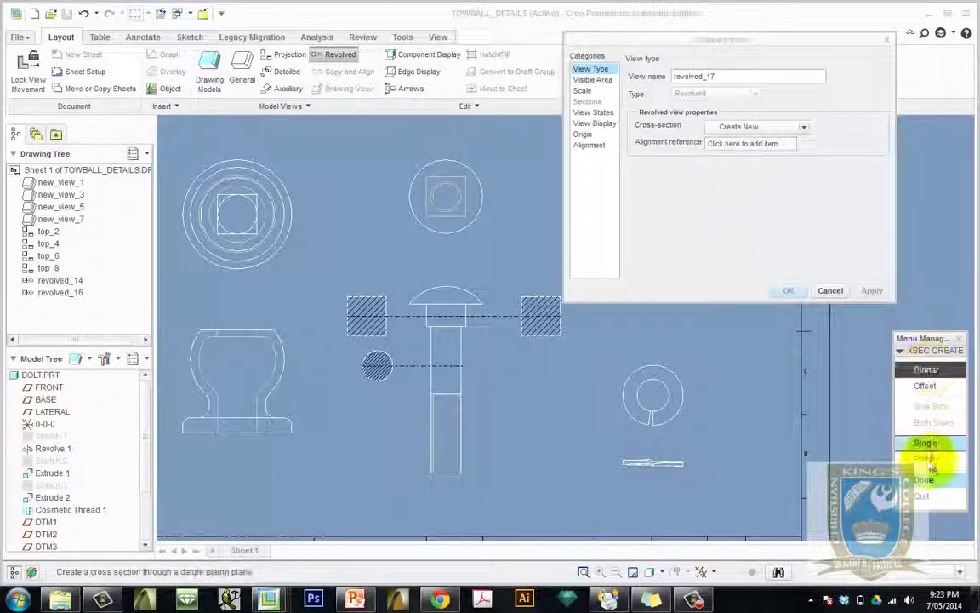
pyautogui.click(924, 480)
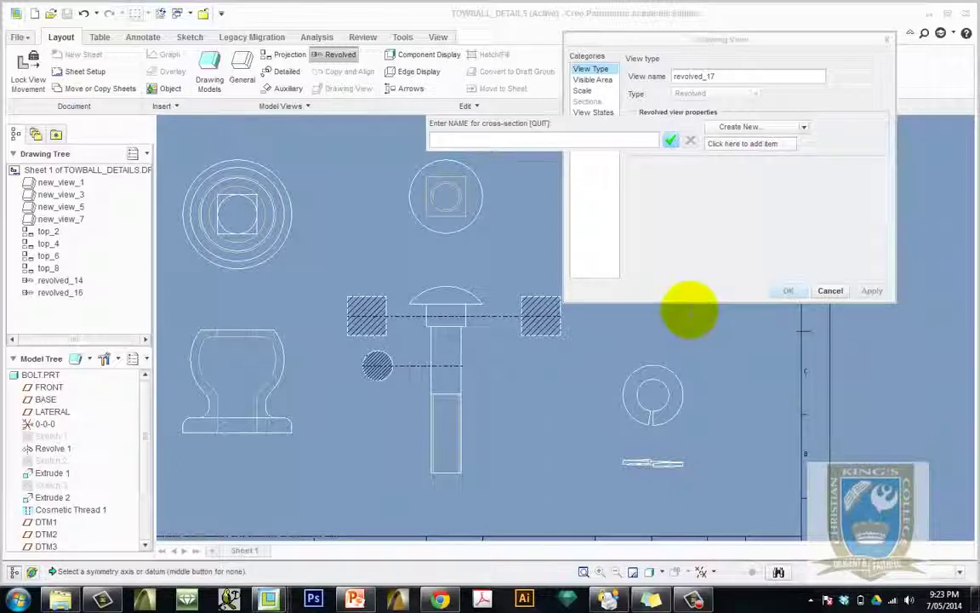
pyautogui.click(671, 140)
# Cut section C on a datum plane offset from the square neck face through the head, then apply
pyautogui.click(933, 387)
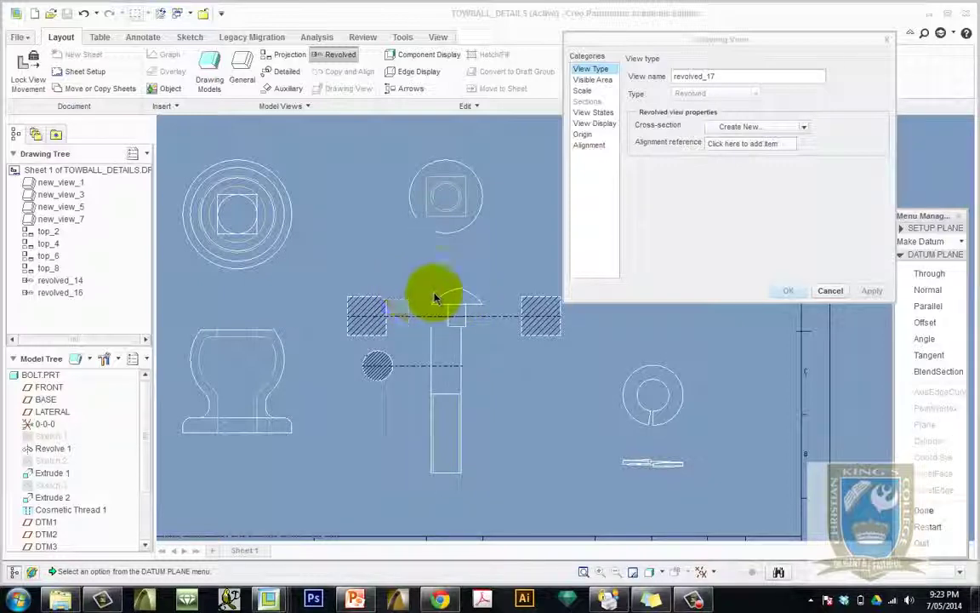
pyautogui.click(462, 193)
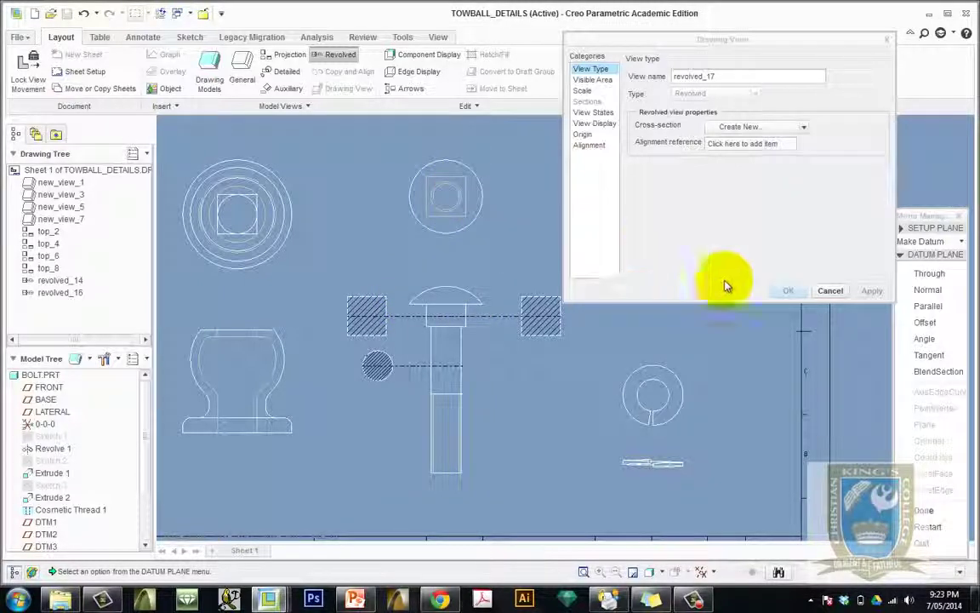
pyautogui.click(923, 322)
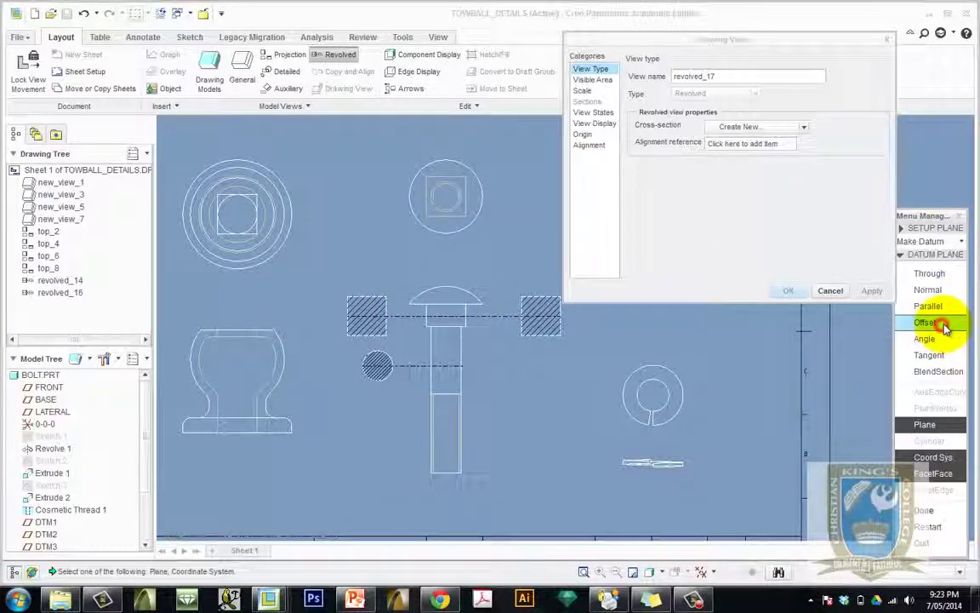
pyautogui.click(458, 191)
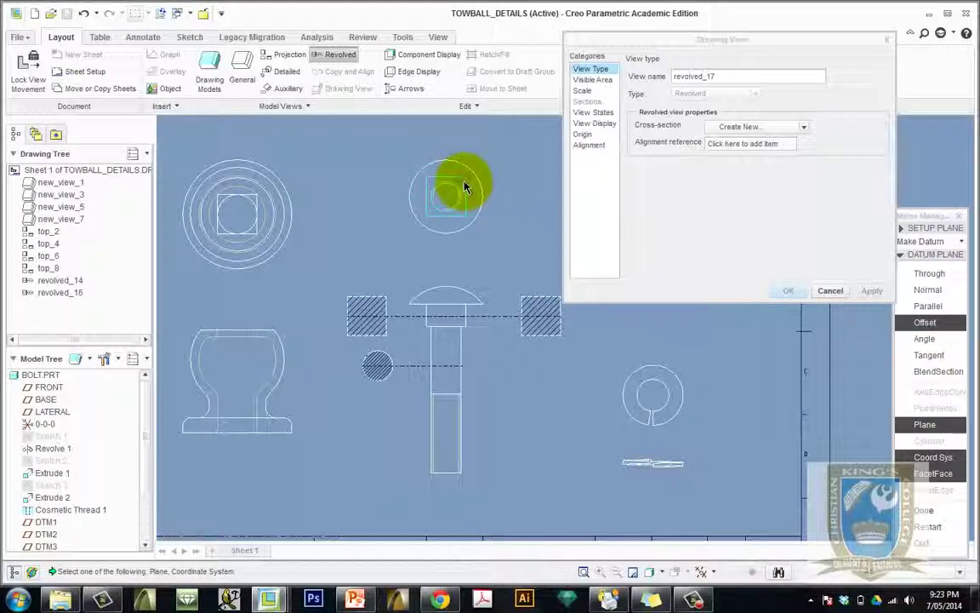
pyautogui.click(461, 187)
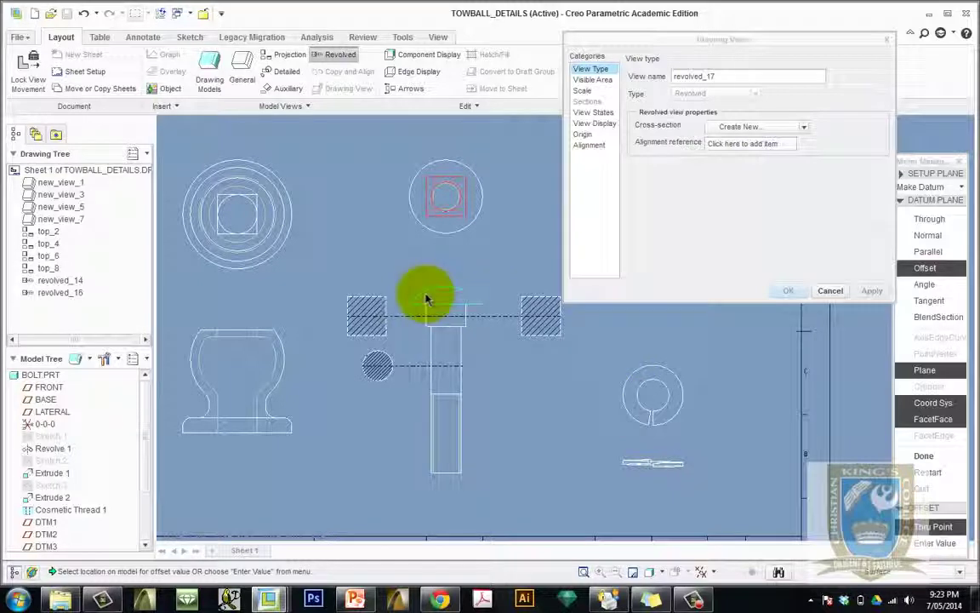
pyautogui.click(427, 298)
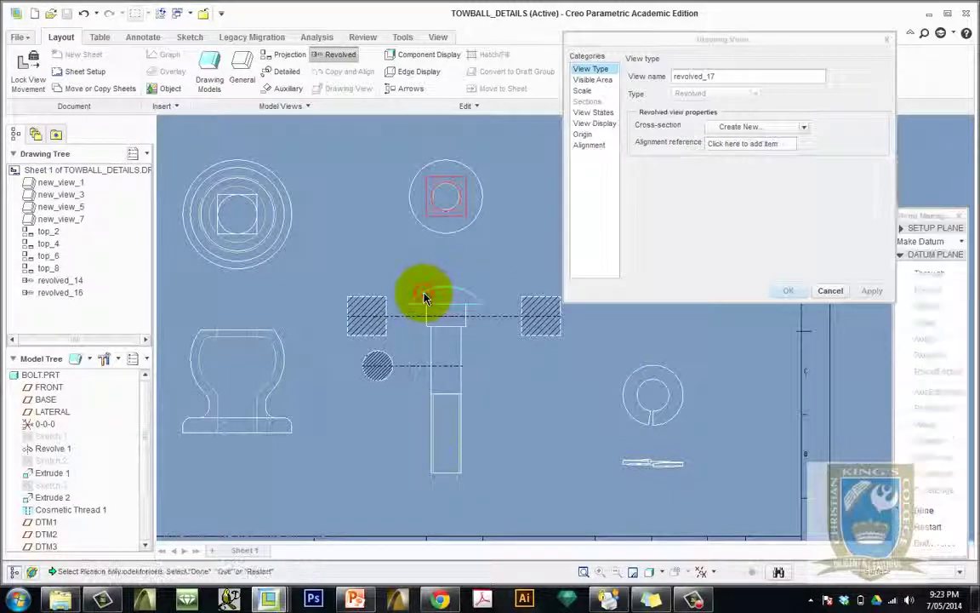
pyautogui.click(927, 511)
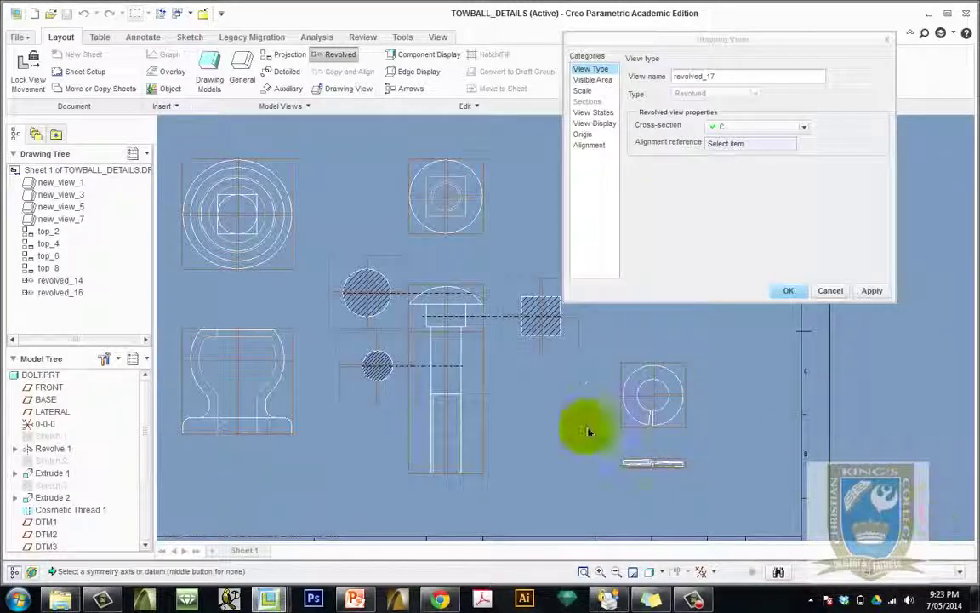
pyautogui.click(870, 291)
pyautogui.click(830, 291)
pyautogui.scroll(2, 460, 368)
pyautogui.click(526, 370)
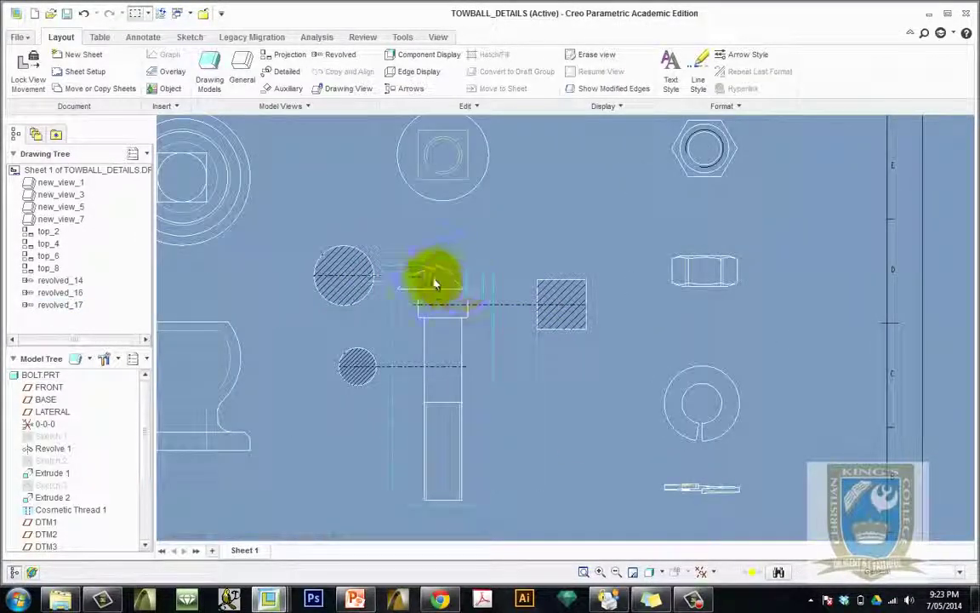
pyautogui.moveTo(371, 281)
pyautogui.mouseDown()
pyautogui.moveTo(328, 293)
pyautogui.moveTo(341, 309)
pyautogui.moveTo(394, 282)
pyautogui.moveTo(349, 303)
pyautogui.moveTo(334, 273)
pyautogui.moveTo(344, 275)
pyautogui.mouseUp()
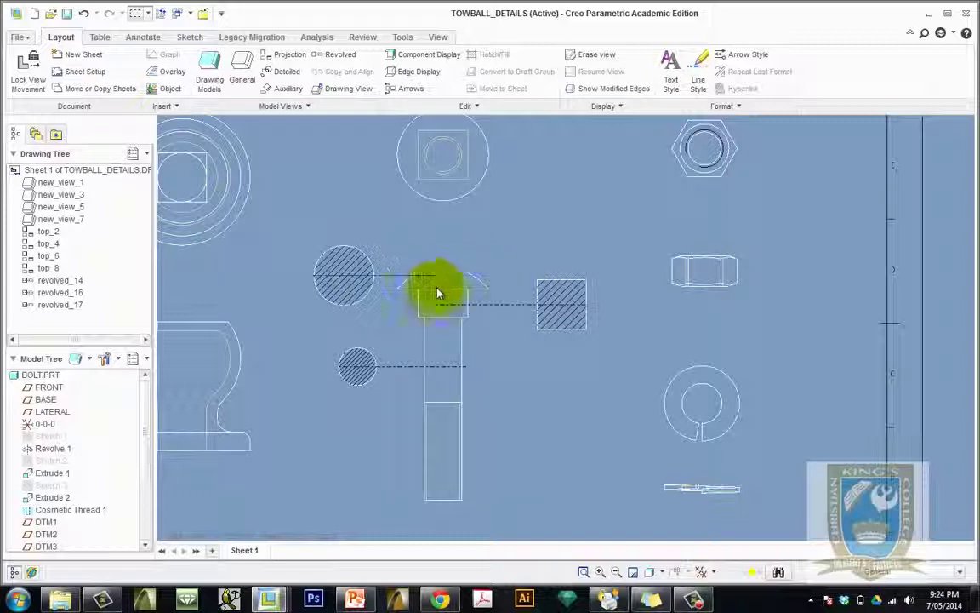